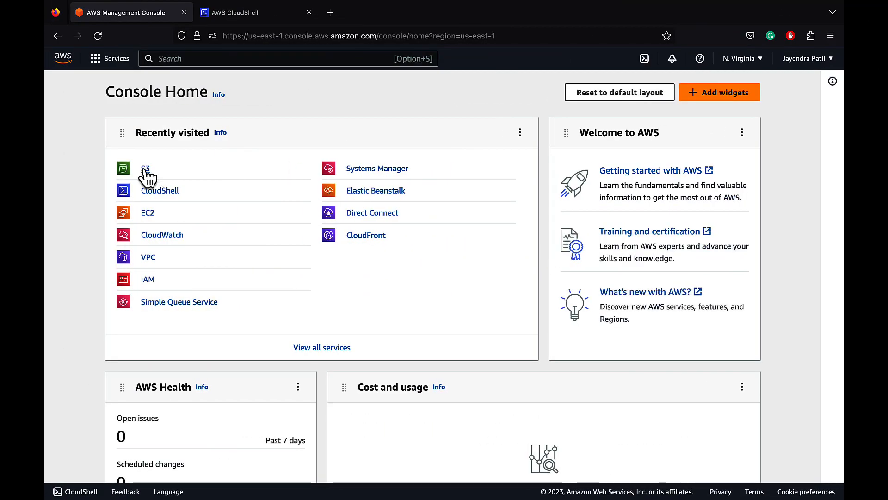
- Start creating an S3 bucket and name it with the owner's .in domain name
{"action": "left_click", "coordinate": [146, 175]}
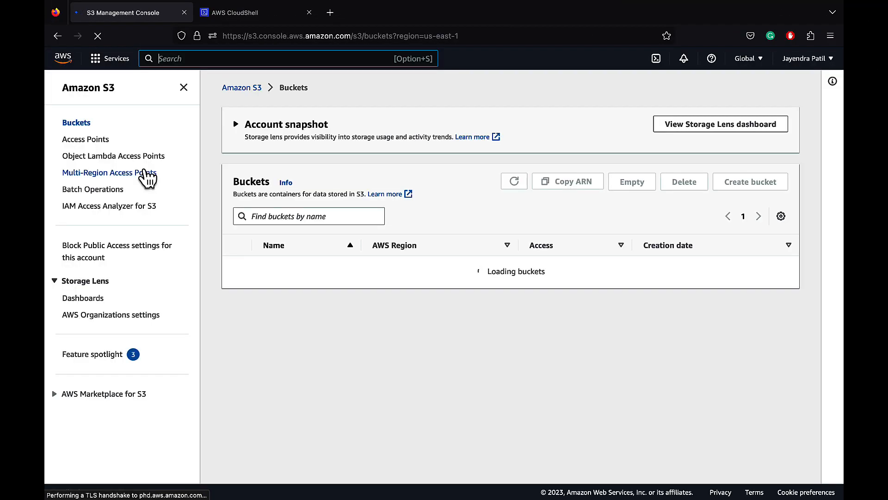
{"action": "left_click", "coordinate": [724, 185]}
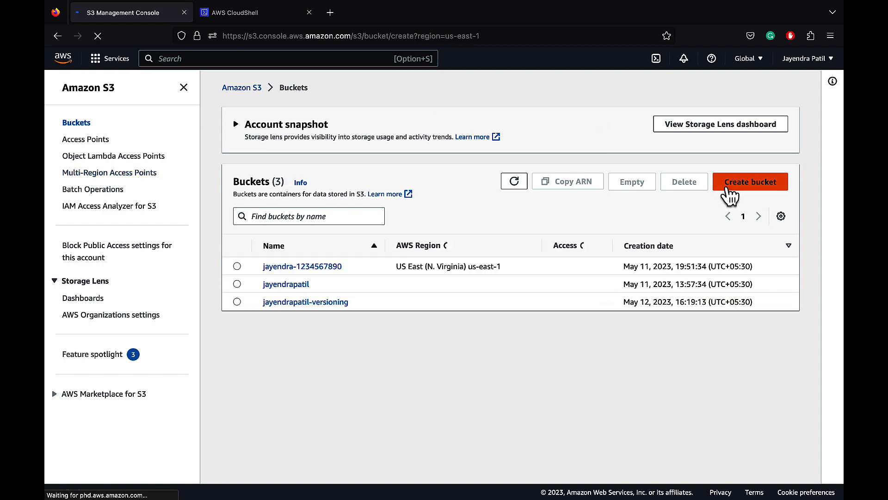
{"action": "left_click", "coordinate": [254, 214]}
{"action": "type", "text": "jaye"}
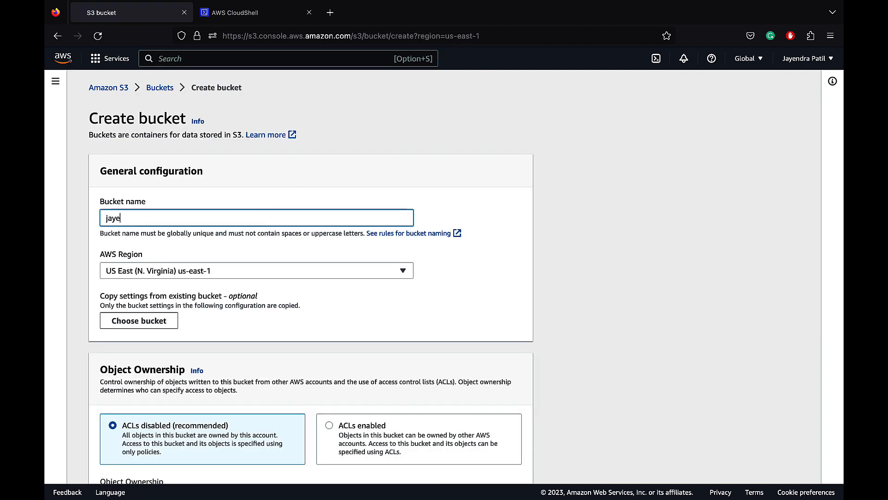
{"action": "type", "text": "ndrapati"}
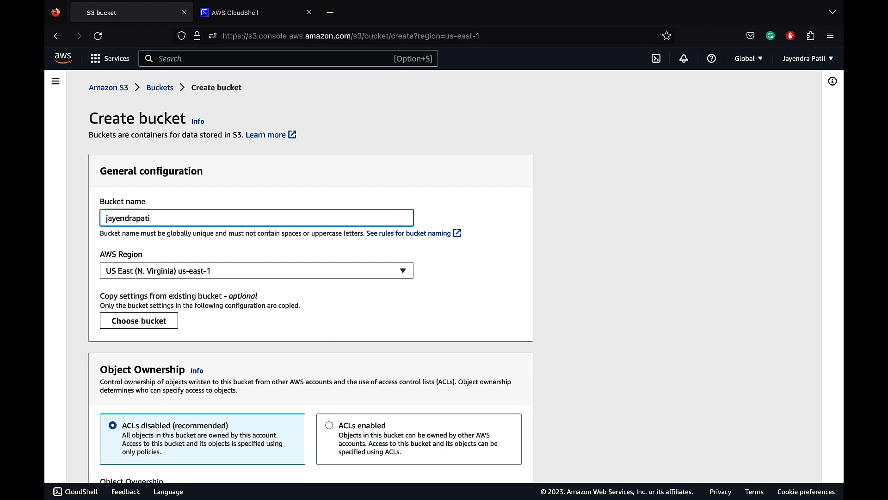
{"action": "type", "text": "l.in"}
- Turn off Block all public access for the bucket and acknowledge that its objects might become public
{"action": "scroll", "coordinate": [561, 314], "scroll_direction": "down", "scroll_amount": 4}
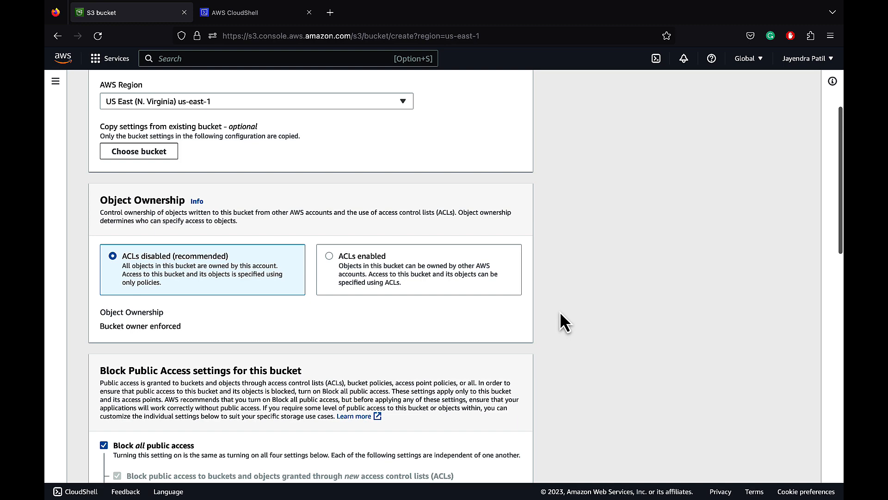
{"action": "scroll", "coordinate": [560, 314], "scroll_direction": "down", "scroll_amount": 5}
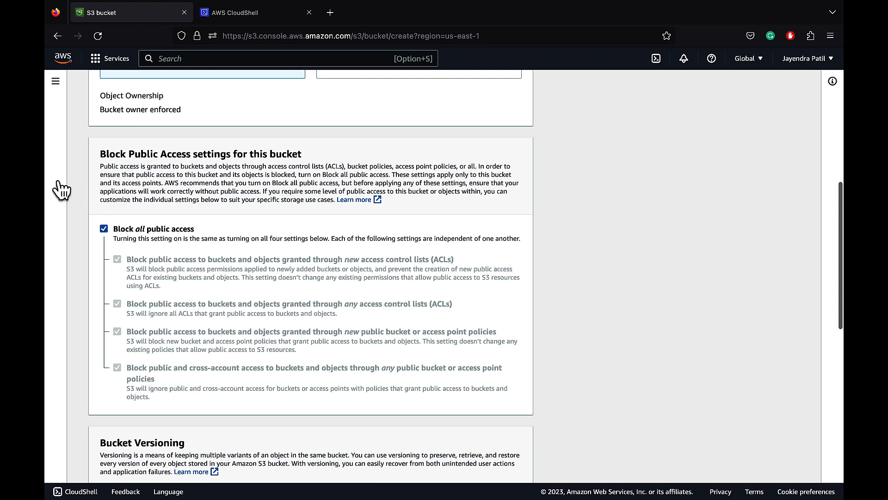
{"action": "left_click", "coordinate": [104, 230]}
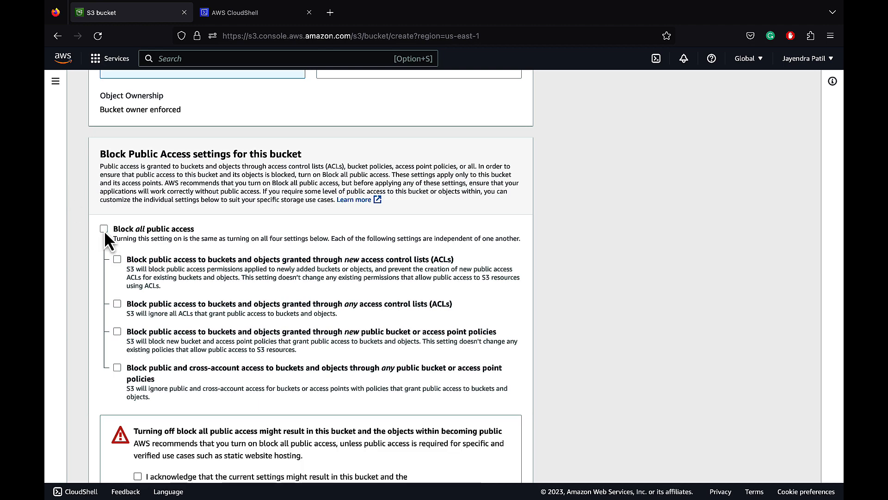
{"action": "scroll", "coordinate": [610, 304], "scroll_direction": "down", "scroll_amount": 3}
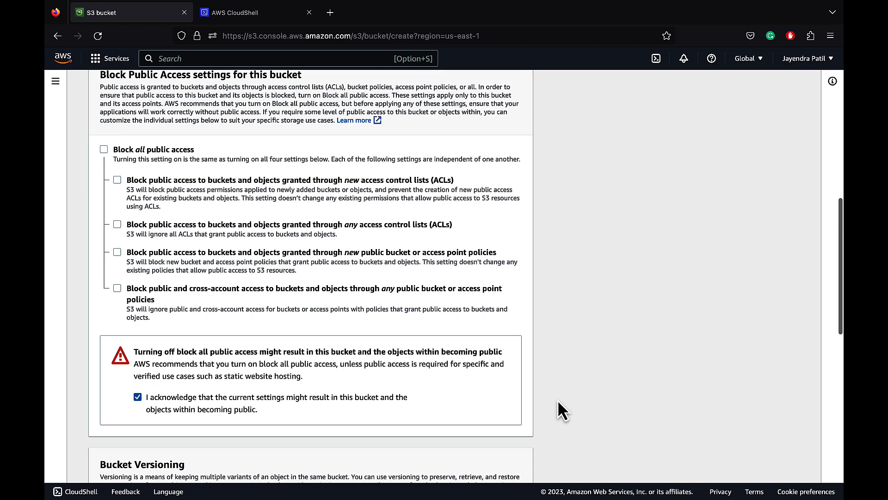
- Review the versioning, encryption and Object Lock options, keep their defaults and create the bucket
{"action": "scroll", "coordinate": [558, 409], "scroll_direction": "down", "scroll_amount": 5}
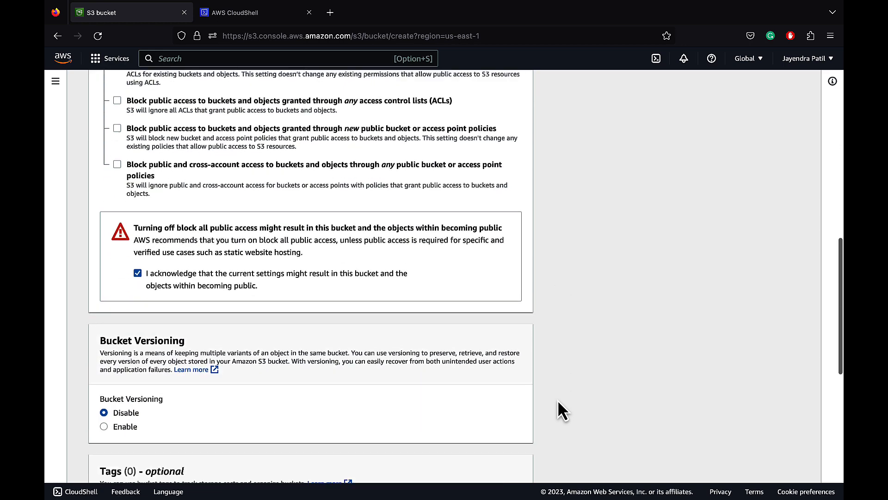
{"action": "scroll", "coordinate": [558, 409], "scroll_direction": "down", "scroll_amount": 9}
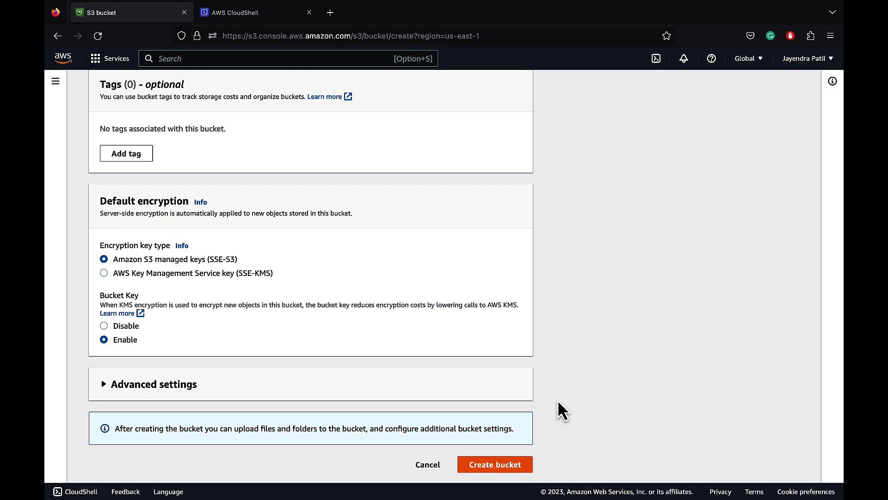
{"action": "left_click", "coordinate": [105, 390]}
{"action": "scroll", "coordinate": [216, 407], "scroll_direction": "down", "scroll_amount": 3}
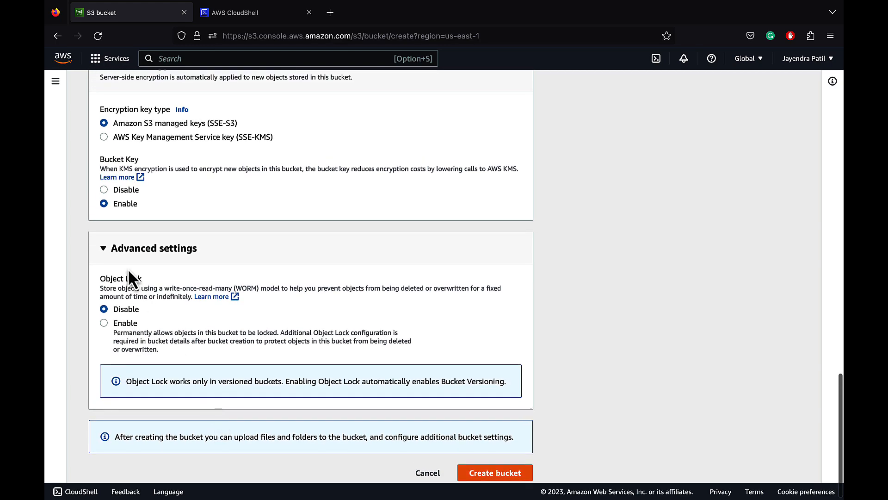
{"action": "left_click", "coordinate": [107, 253]}
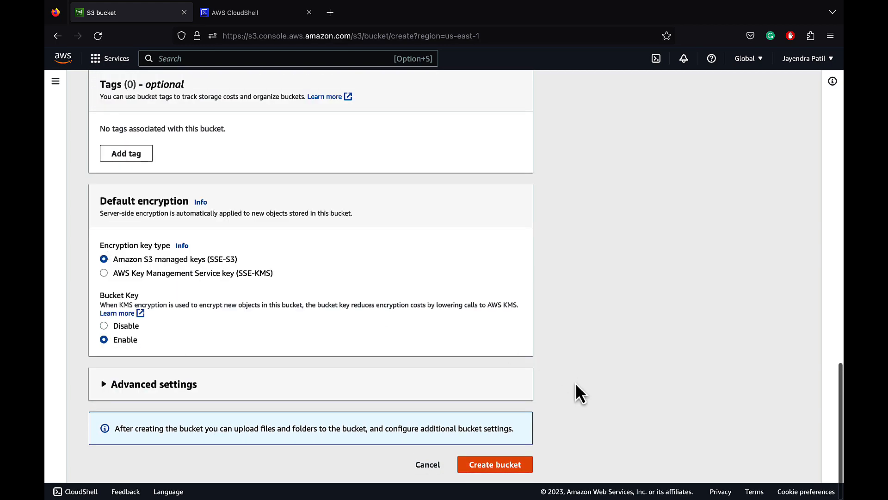
{"action": "left_click", "coordinate": [489, 465]}
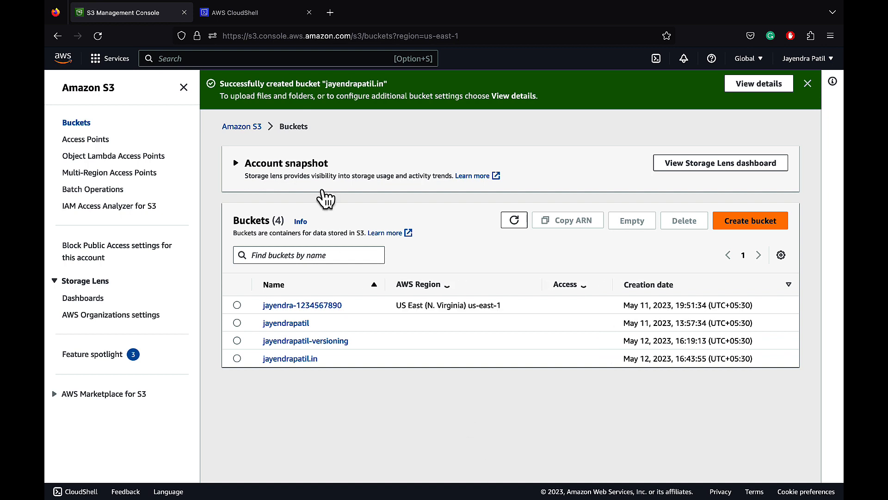
- Open the properties of the new .in bucket and enable static website hosting with the Host a static website type
{"action": "left_click", "coordinate": [184, 87]}
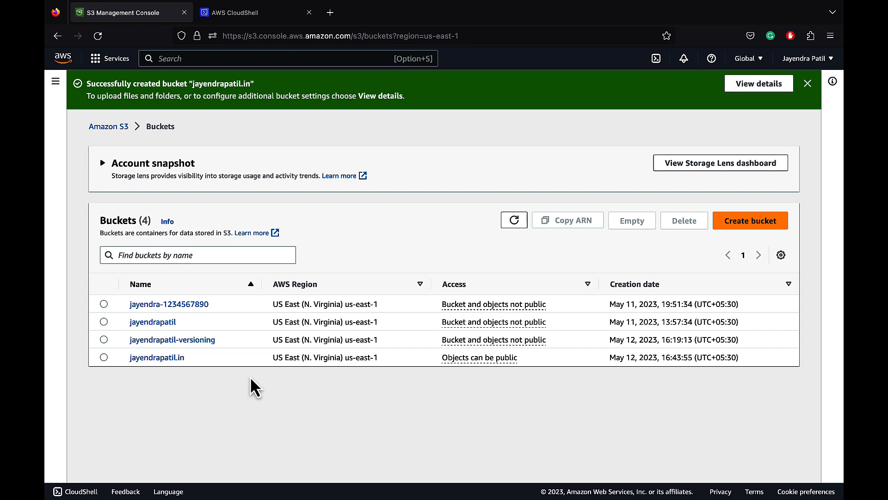
{"action": "left_click", "coordinate": [151, 359]}
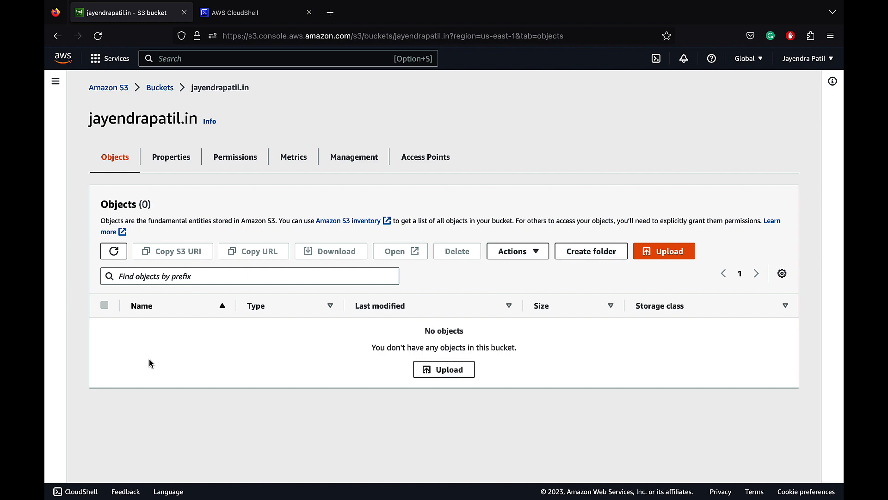
{"action": "left_click", "coordinate": [178, 160]}
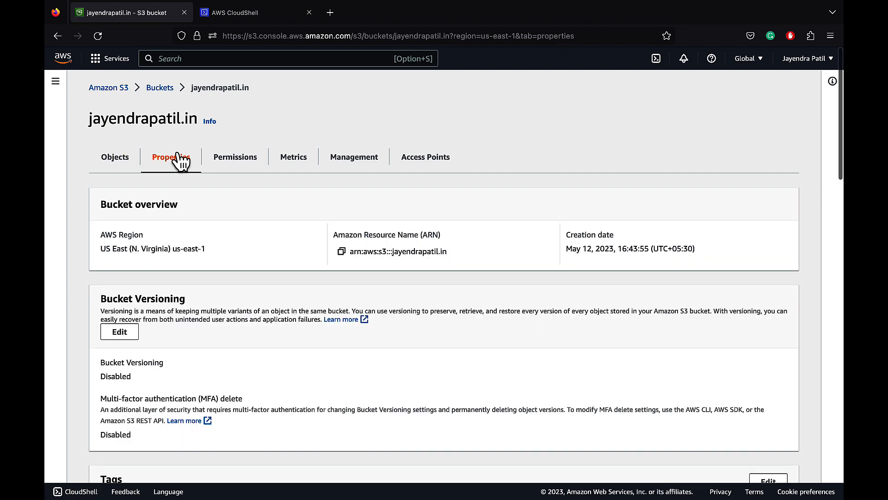
{"action": "scroll", "coordinate": [817, 312], "scroll_direction": "down", "scroll_amount": 15}
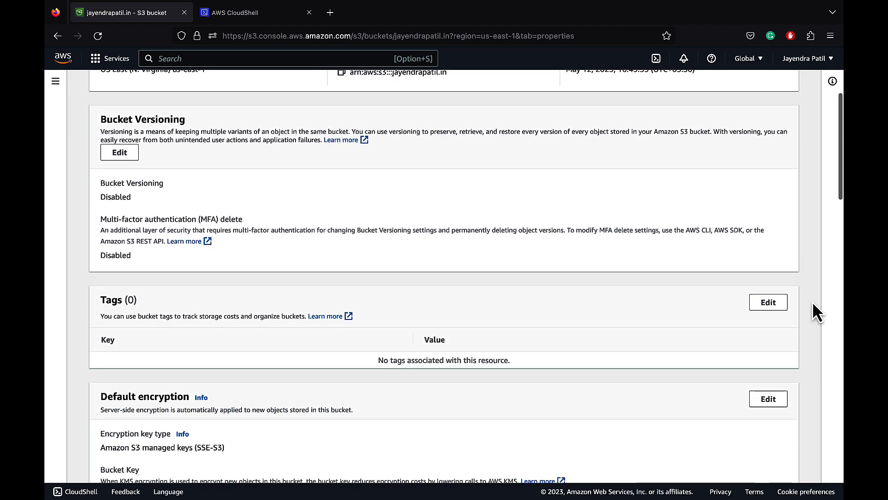
{"action": "scroll", "coordinate": [817, 312], "scroll_direction": "down", "scroll_amount": 15}
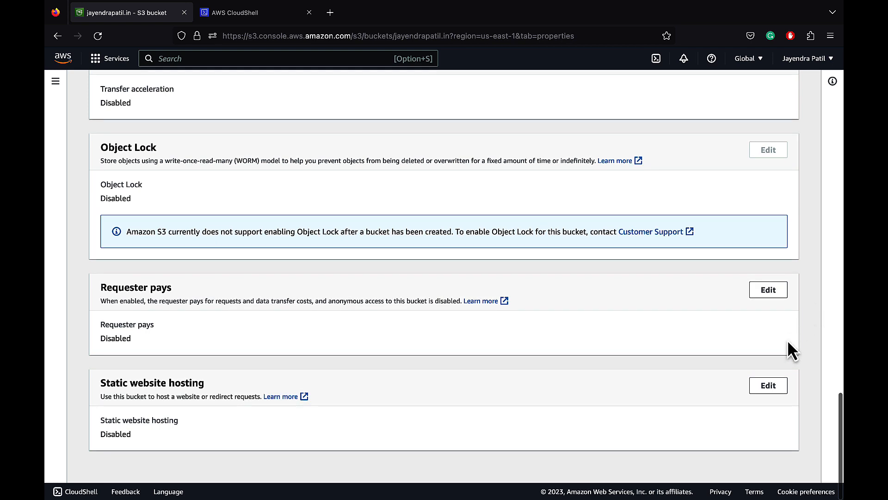
{"action": "left_click", "coordinate": [767, 389]}
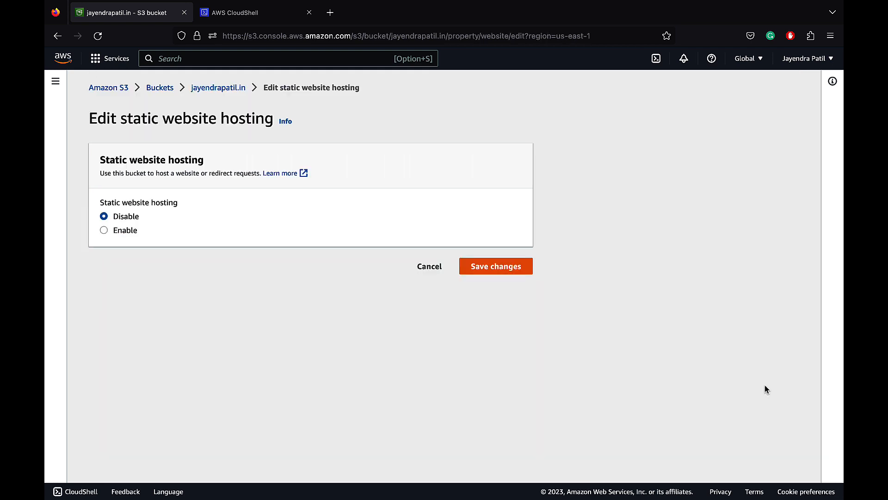
{"action": "left_click", "coordinate": [105, 231]}
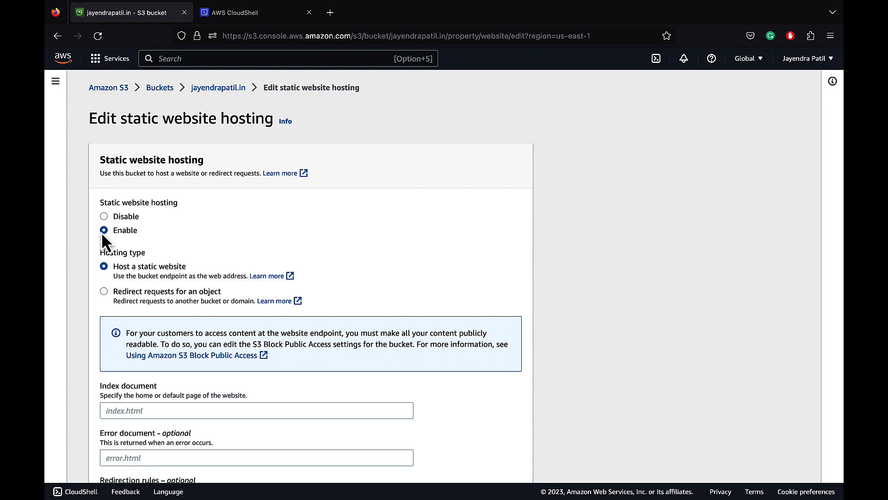
{"action": "scroll", "coordinate": [520, 285], "scroll_direction": "down", "scroll_amount": 1}
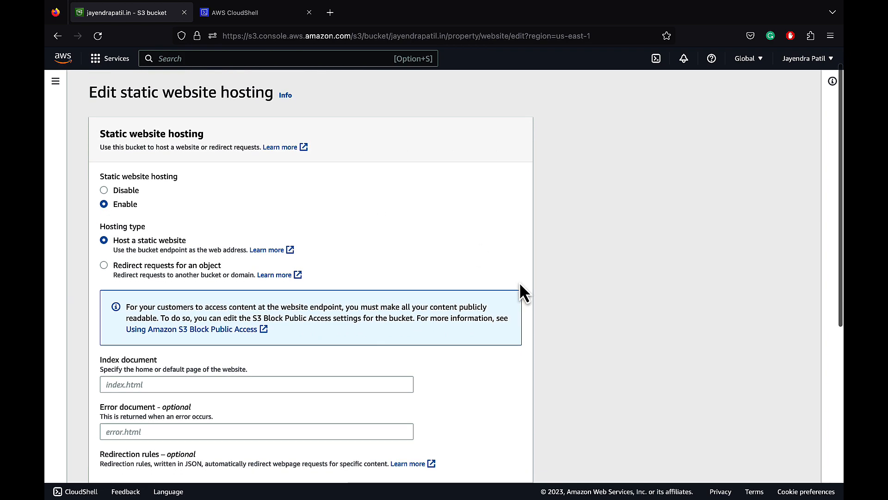
{"action": "scroll", "coordinate": [520, 285], "scroll_direction": "down", "scroll_amount": 1}
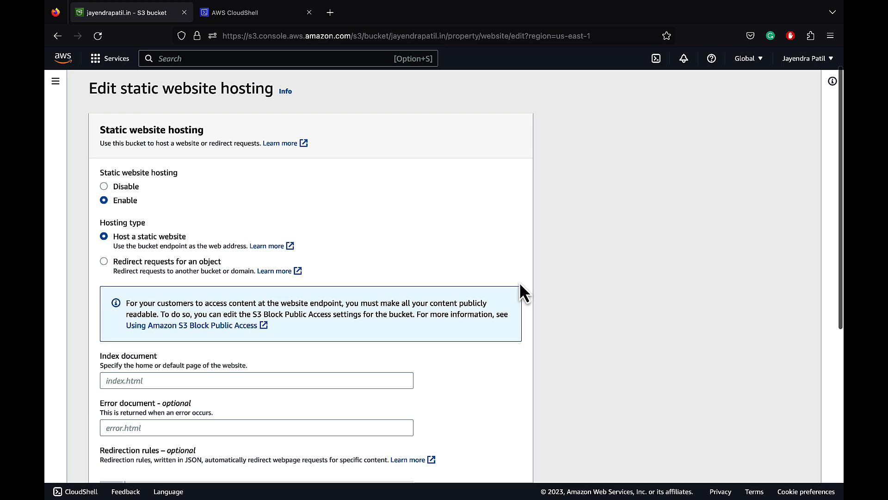
{"action": "scroll", "coordinate": [520, 285], "scroll_direction": "down", "scroll_amount": 3}
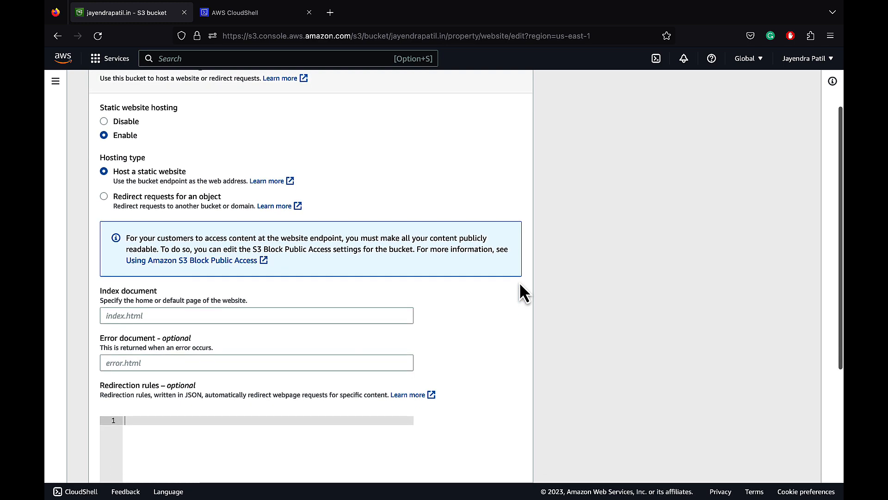
- Set the index document to index.html and the error document to error.html, save, and check the bucket website endpoint
{"action": "left_click", "coordinate": [285, 316]}
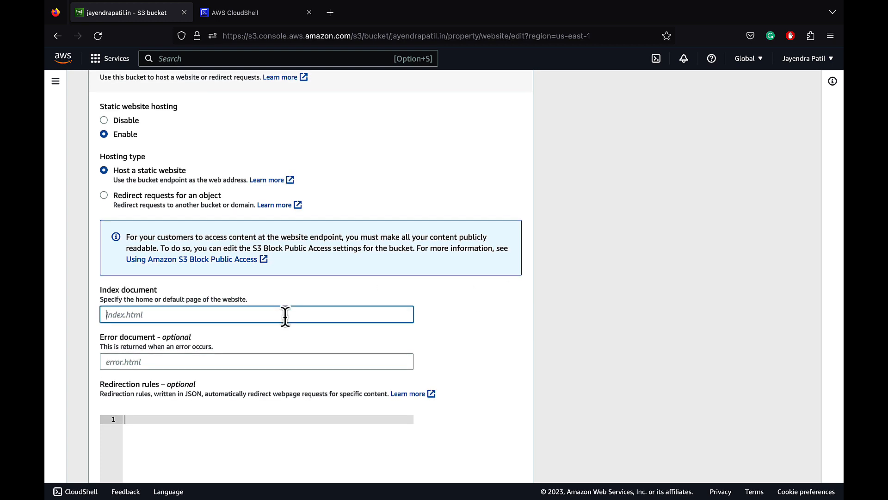
{"action": "type", "text": "index.html"}
{"action": "key", "text": "Tab"}
{"action": "type", "text": "err"}
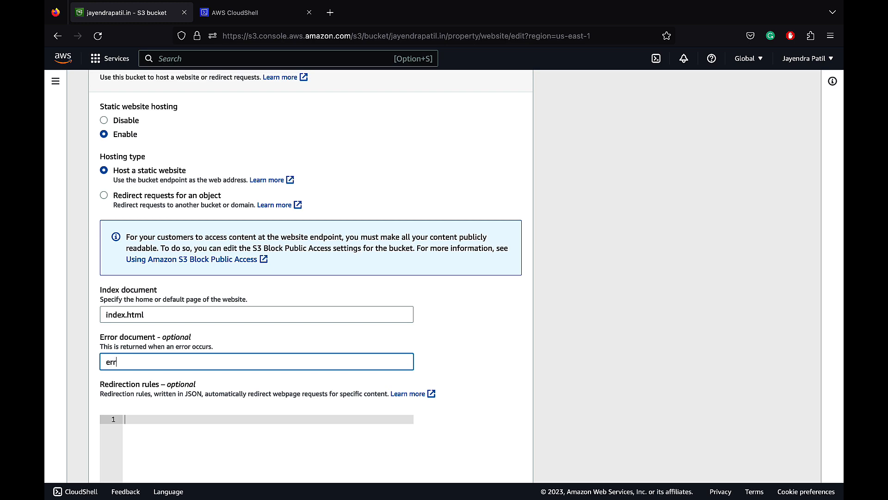
{"action": "type", "text": "or.html"}
{"action": "scroll", "coordinate": [311, 277], "scroll_direction": "down", "scroll_amount": 1}
{"action": "scroll", "coordinate": [313, 355], "scroll_direction": "down", "scroll_amount": 5}
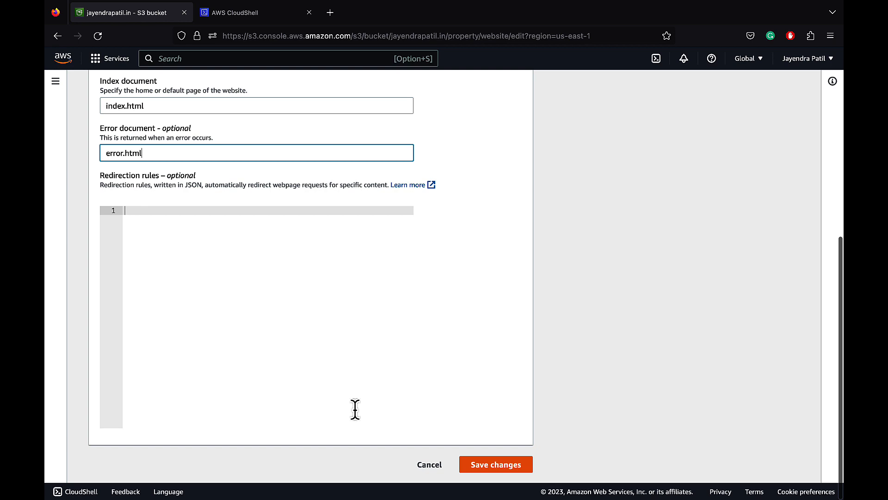
{"action": "left_click", "coordinate": [506, 465]}
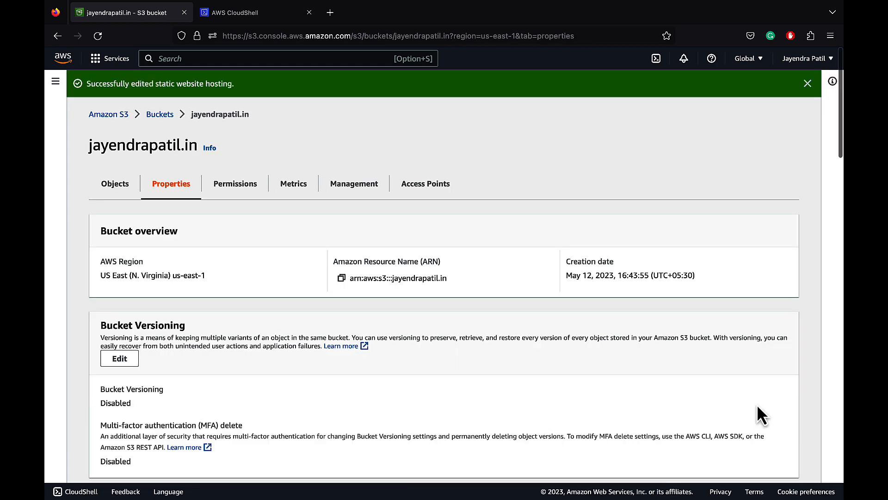
{"action": "scroll", "coordinate": [814, 411], "scroll_direction": "down", "scroll_amount": 3}
{"action": "scroll", "coordinate": [815, 413], "scroll_direction": "down", "scroll_amount": 10}
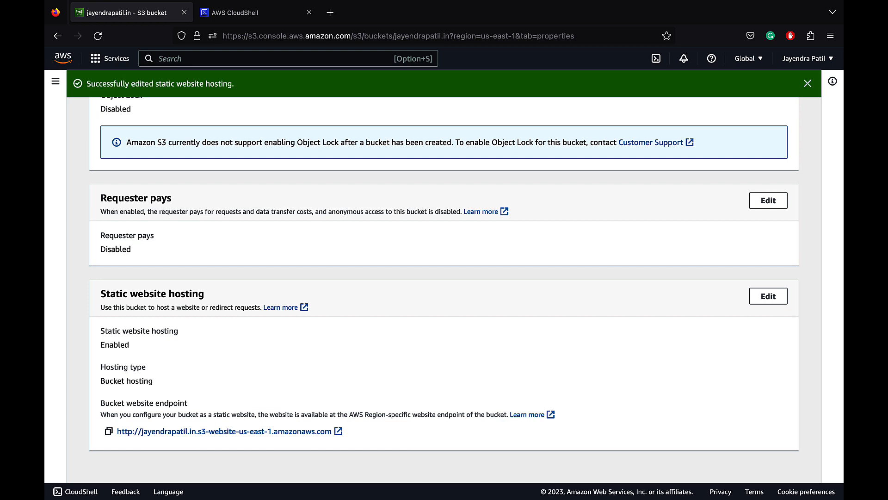
{"action": "scroll", "coordinate": [444, 278], "scroll_direction": "up", "scroll_amount": 20}
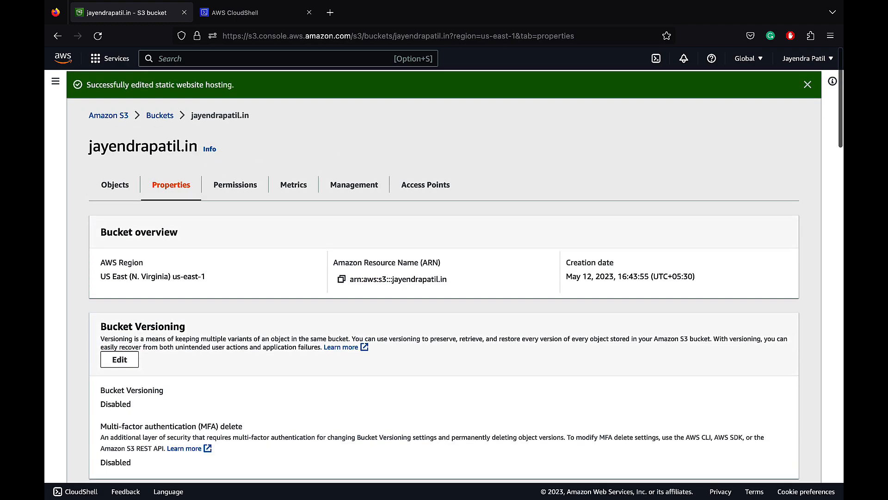
- Edit the bucket policy and enter a PublicReadGetObject statement that allows s3:GetObject for principal * on all objects in the bucket
{"action": "left_click", "coordinate": [237, 184]}
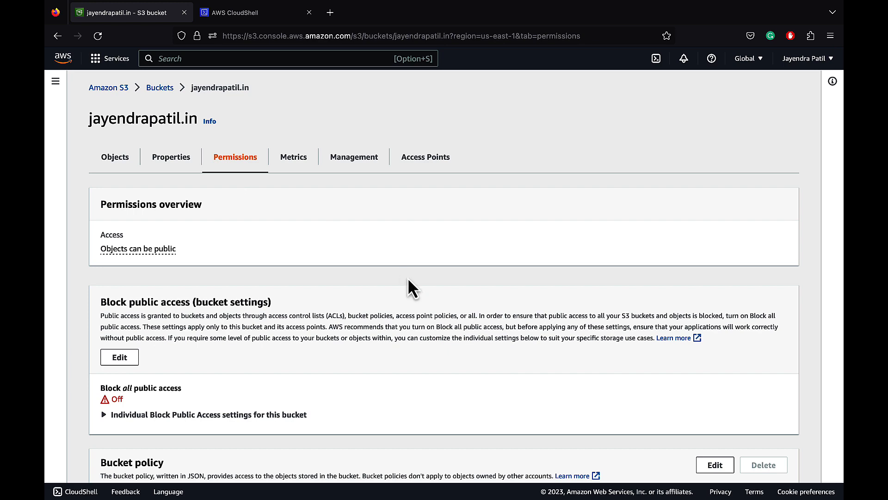
{"action": "scroll", "coordinate": [407, 282], "scroll_direction": "down", "scroll_amount": 5}
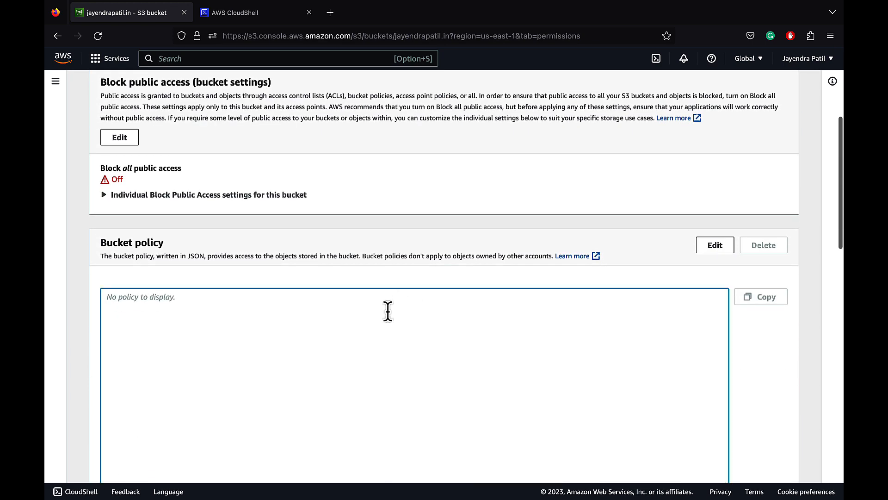
{"action": "left_click", "coordinate": [715, 245]}
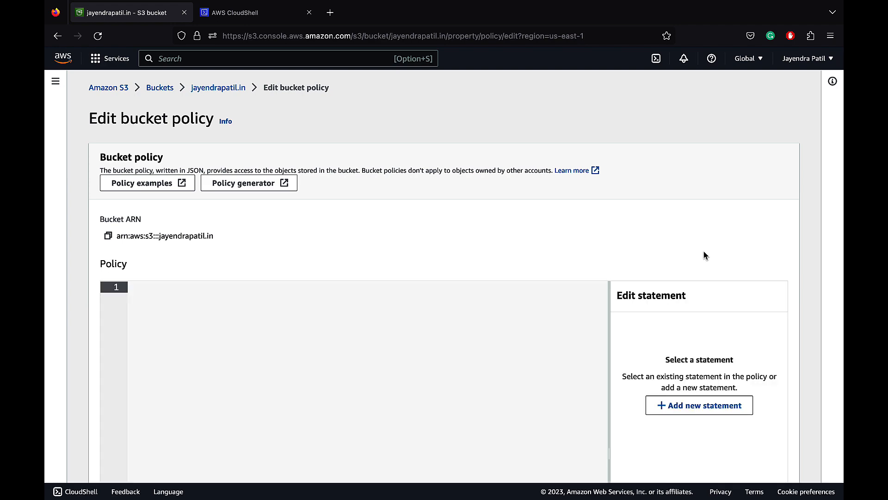
{"action": "type", "text": "{     \"Version\": \"2012-10-17\",     \"Statement\": [         {             \"Sid\": \"PublicReadGetObject\",             \"Effect\": \"Allow\",             \"Principal\": \"*\",             \"Action\": [                 \"s3:GetObject\"             ],             \"Resource\": [                 \"arn:aws:s3:::jayendrapatil.in/*\"             ]         }     ] }"}
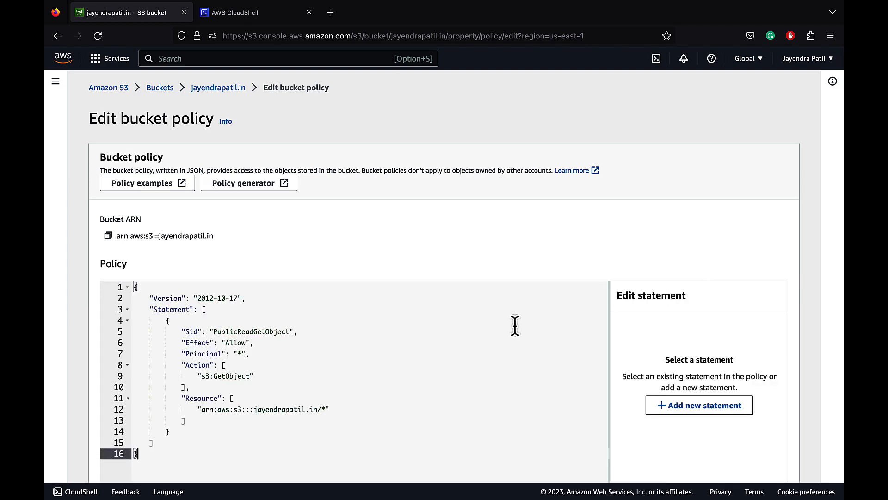
- Save the bucket policy changes and review the saved policy and the bucket's access status
{"action": "scroll", "coordinate": [515, 325], "scroll_direction": "down", "scroll_amount": 1}
{"action": "scroll", "coordinate": [515, 325], "scroll_direction": "down", "scroll_amount": 2}
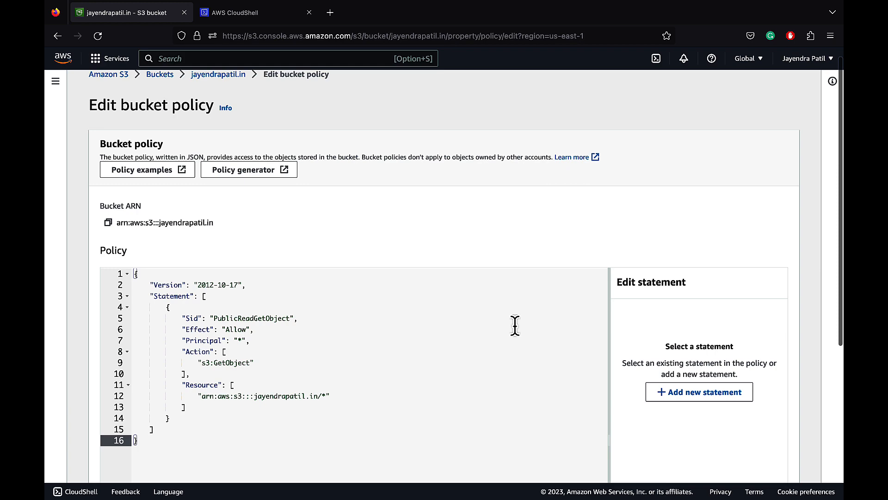
{"action": "scroll", "coordinate": [515, 326], "scroll_direction": "down", "scroll_amount": 5}
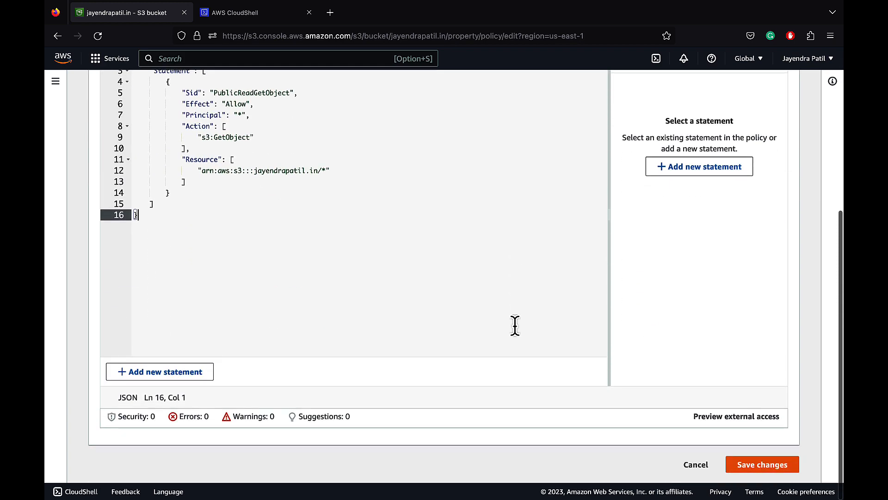
{"action": "left_click", "coordinate": [735, 467]}
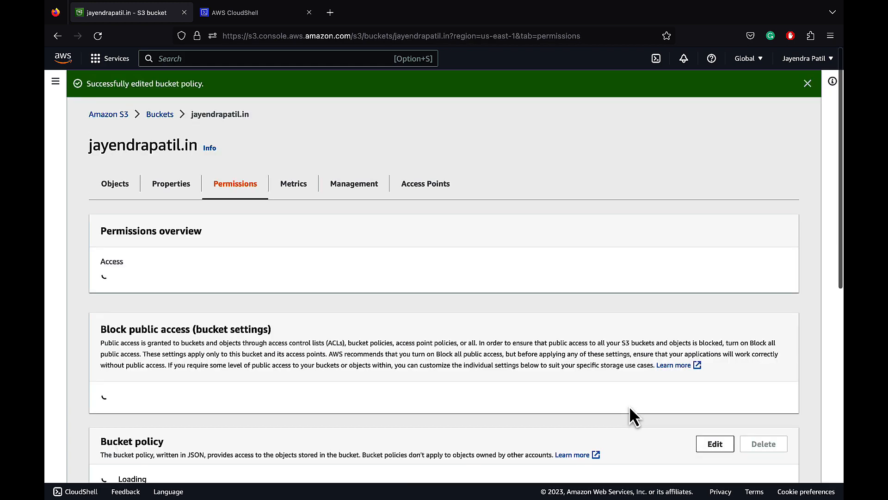
{"action": "scroll", "coordinate": [629, 409], "scroll_direction": "down", "scroll_amount": 8}
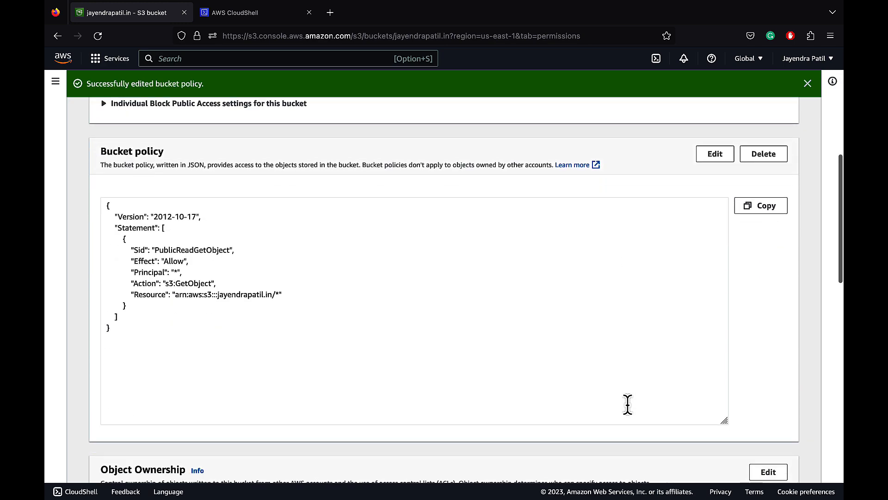
{"action": "scroll", "coordinate": [629, 408], "scroll_direction": "down", "scroll_amount": 2}
{"action": "scroll", "coordinate": [629, 408], "scroll_direction": "up", "scroll_amount": 10}
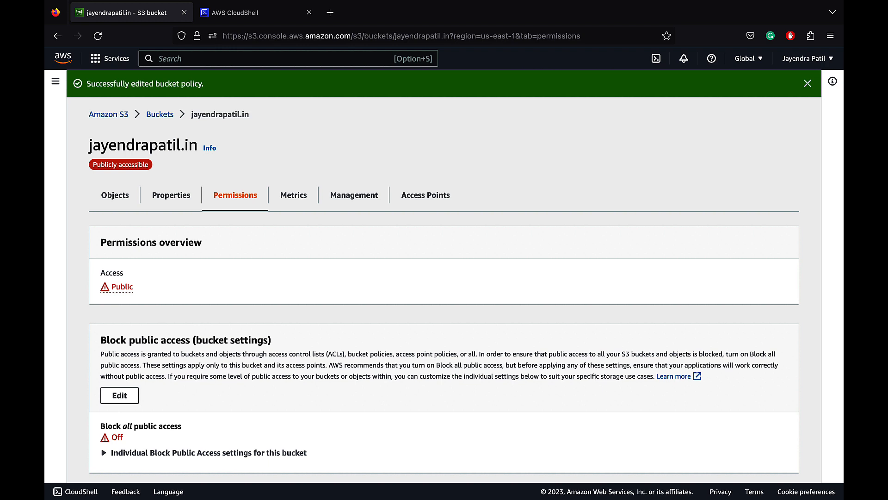
- In CloudShell, create index.html in vi with title "My Website Home Page", heading "Welcome to my website" and paragraph "Now hosted on Amazon S3!"
{"action": "key", "text": "ctrl+Tab"}
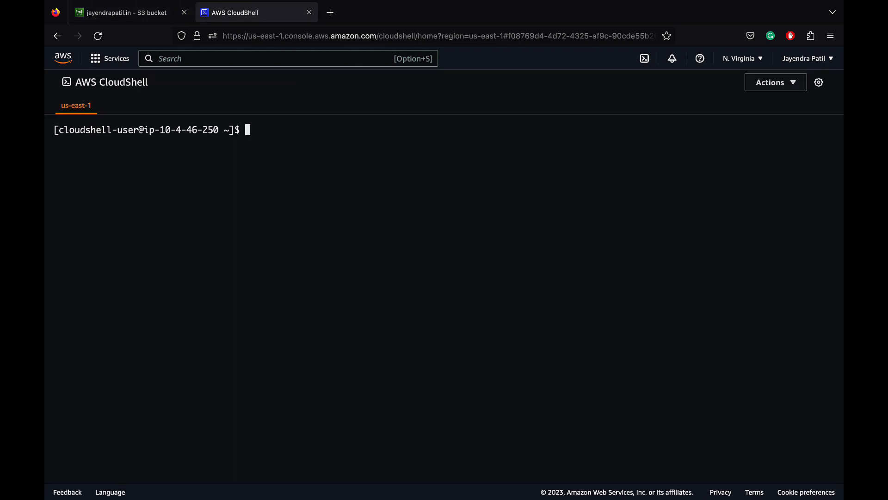
{"action": "type", "text": "vi index.html"}
{"action": "key", "text": "Return"}
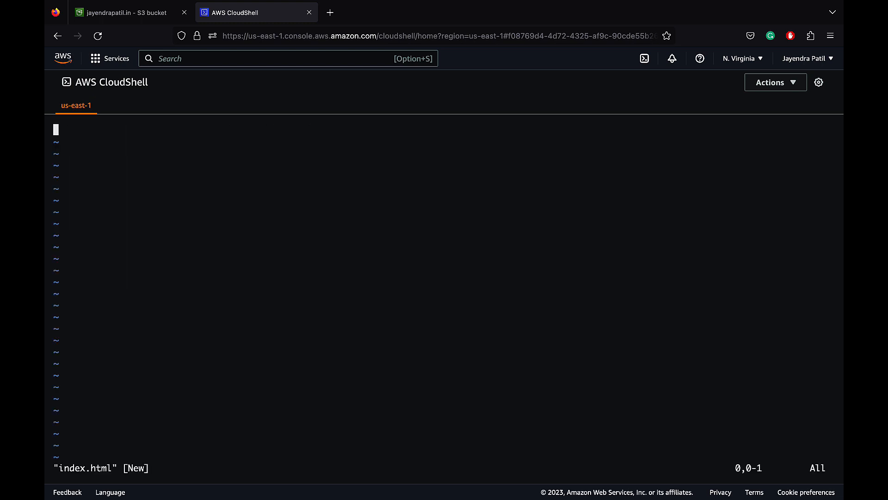
{"action": "key", "text": "i"}
{"action": "key", "text": "super+v"}
{"action": "left_click", "coordinate": [523, 365]}
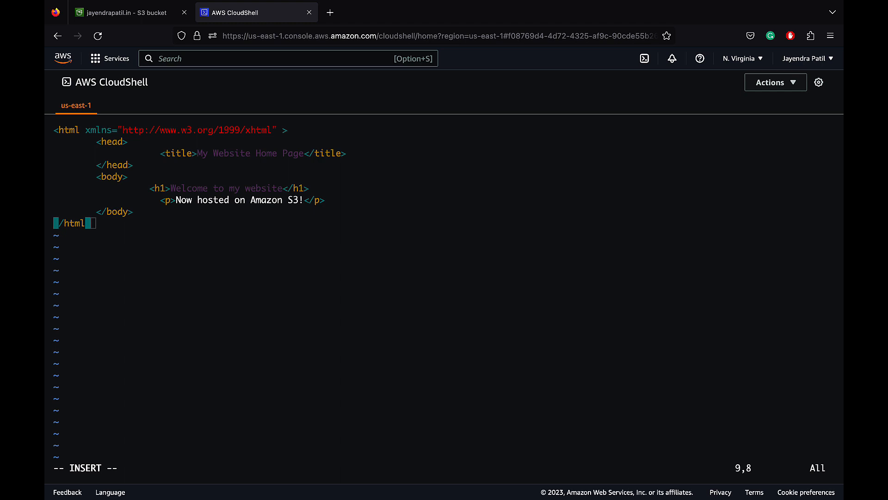
- Save index.html, exit vi and copy the file to the .in bucket with aws s3 cp
{"action": "key", "text": "Escape"}
{"action": "type", "text": ":wq"}
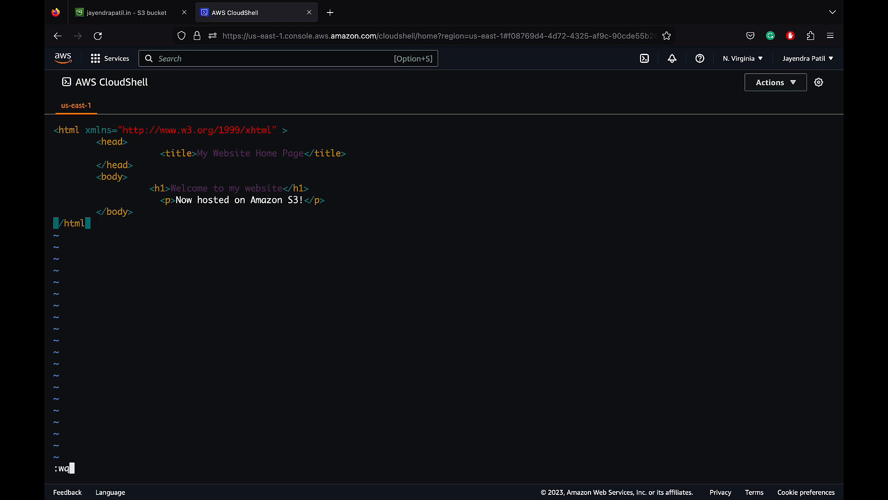
{"action": "key", "text": "Return"}
{"action": "type", "text": "aws s3 cp index.html s3://jayendrapatil.in"}
{"action": "key", "text": "Return"}
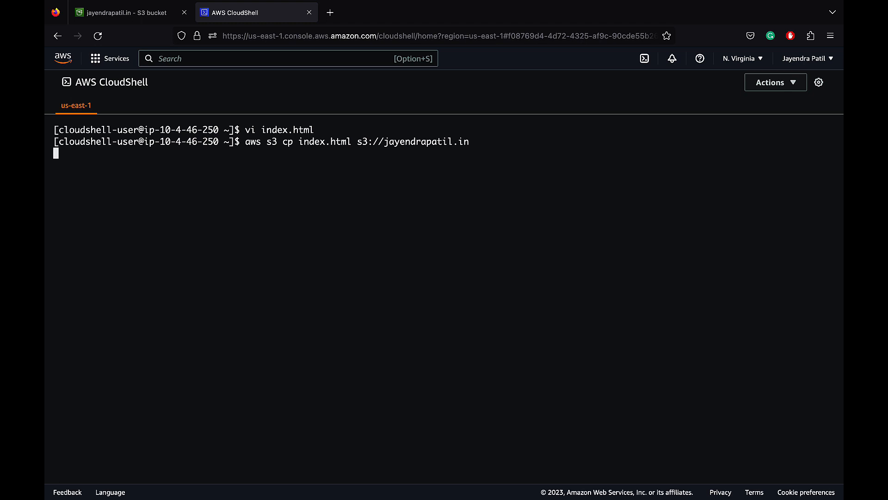
- Create and save error.html in vi with the title "My Website Home Page" and the heading "Error 404 !!!!!!"
{"action": "type", "text": "vi erro"}
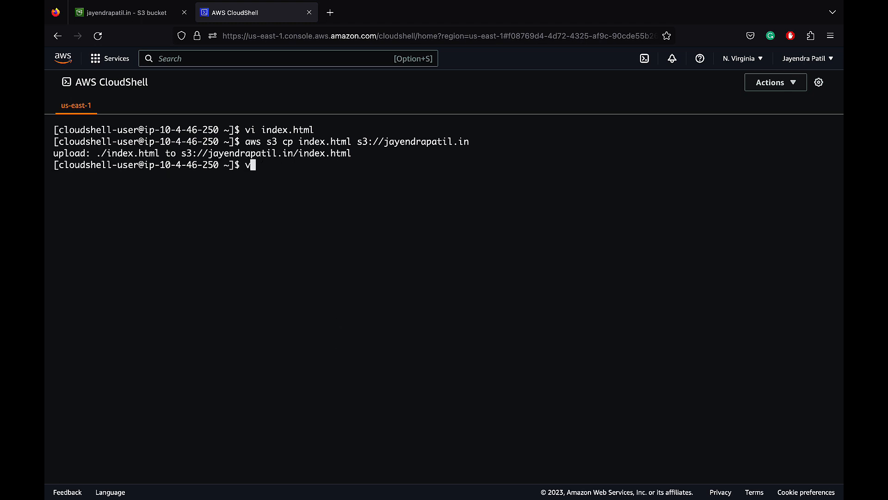
{"action": "type", "text": "r.html"}
{"action": "key", "text": "Return"}
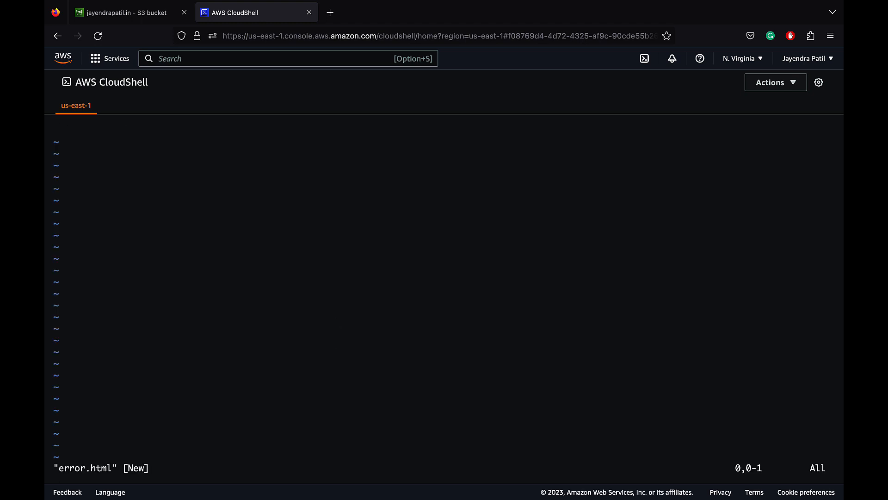
{"action": "key", "text": "i"}
{"action": "key", "text": "super+v"}
{"action": "left_click", "coordinate": [514, 363]}
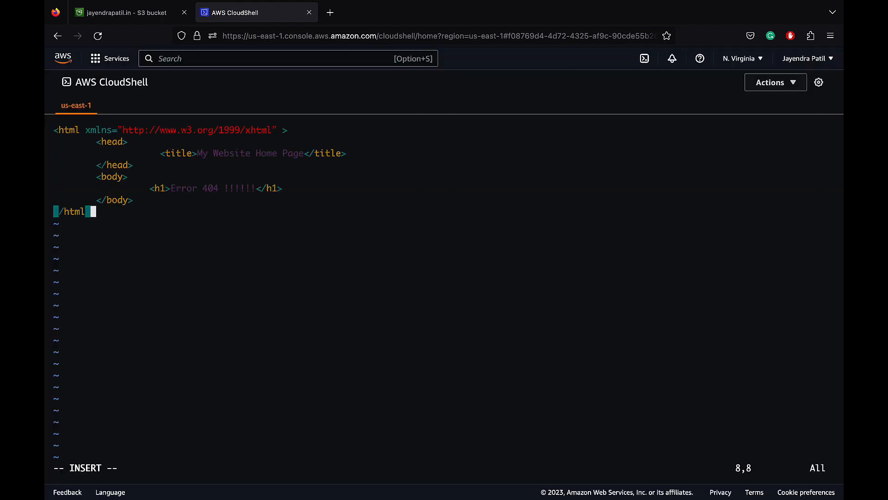
{"action": "key", "text": "Escape"}
{"action": "type", "text": ":wq!"}
{"action": "key", "text": "Return"}
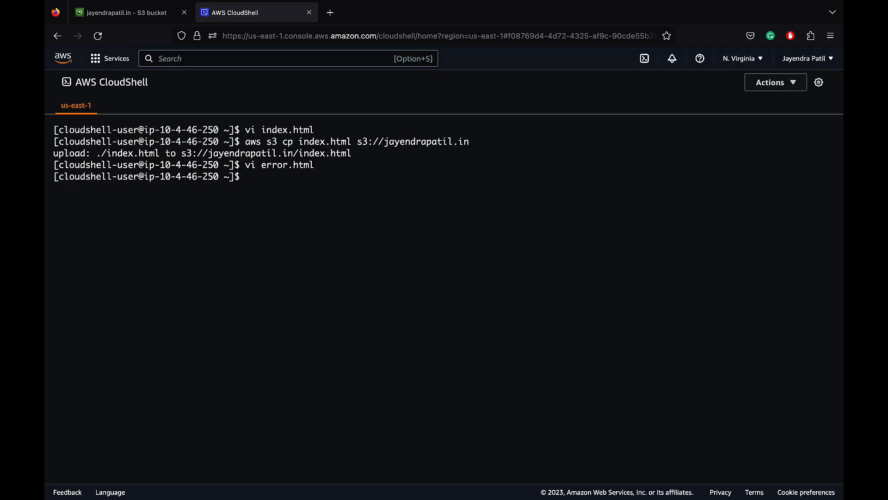
- Copy error.html to the .in bucket with aws s3 cp
{"action": "type", "text": "aws s3 cp error."}
{"action": "key", "text": "Tab"}
{"action": "type", "text": "s3"}
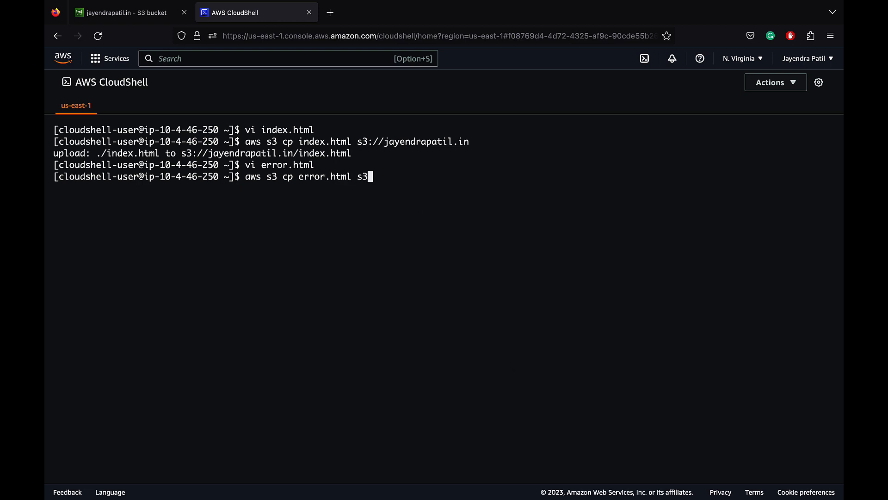
{"action": "type", "text": "://jayendrapatil.in"}
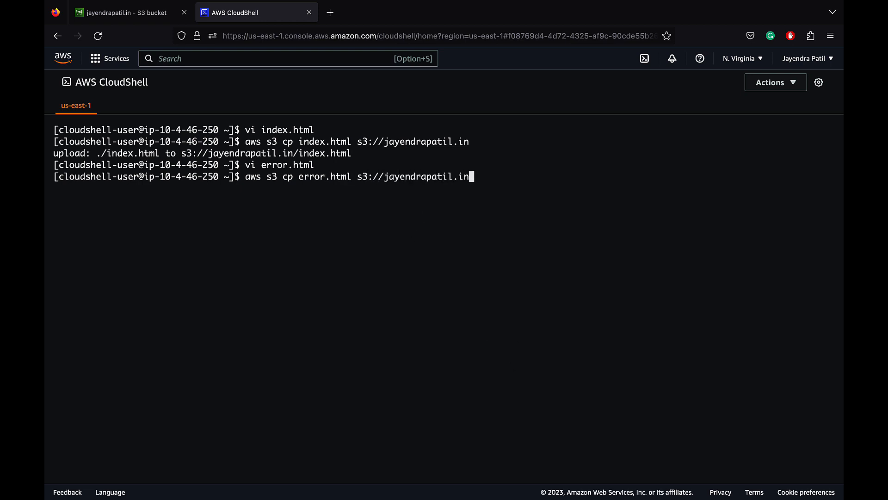
{"action": "key", "text": "Return"}
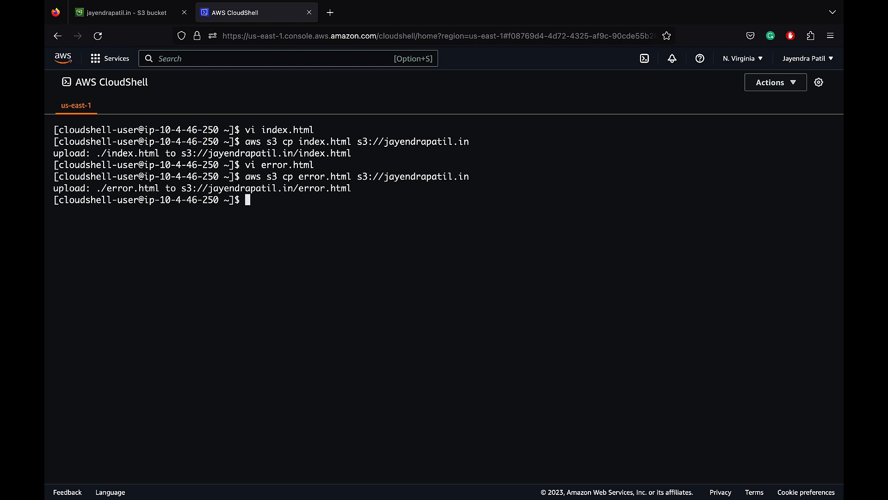
- Return to the S3 bucket and refresh its object list to check the uploaded HTML files
{"action": "key", "text": "ctrl+Tab"}
{"action": "left_click", "coordinate": [114, 198]}
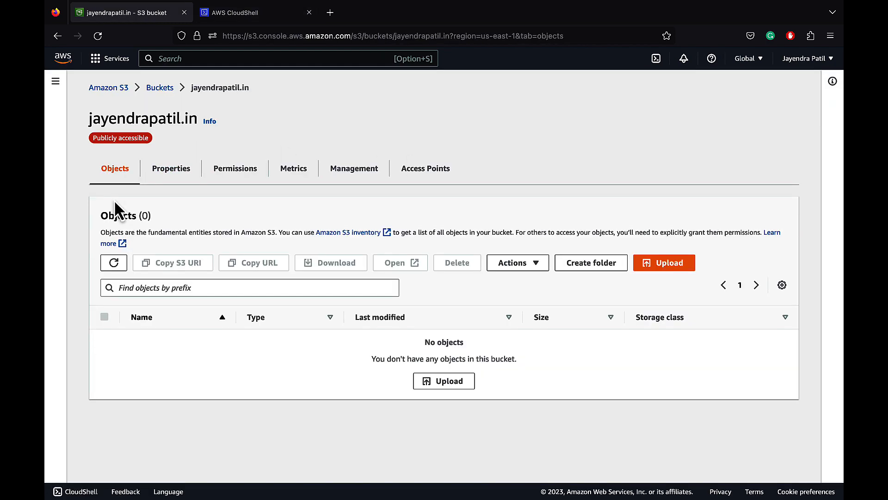
{"action": "left_click", "coordinate": [114, 263]}
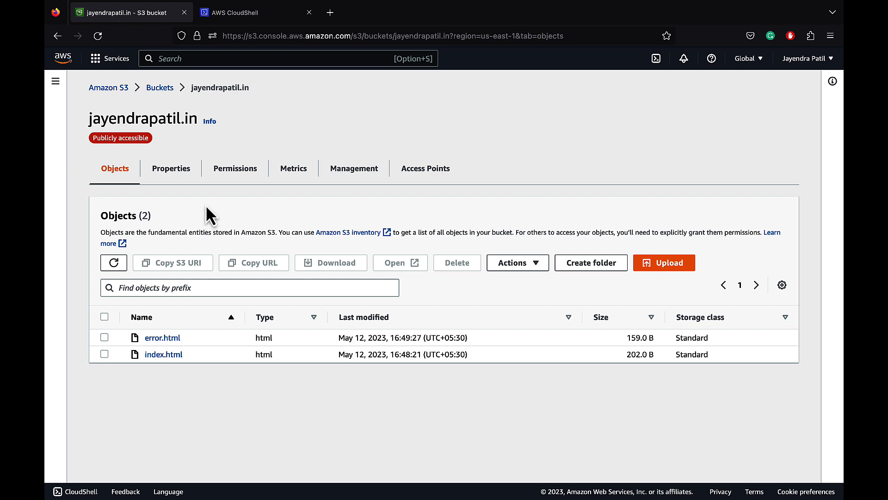
- Open the bucket website endpoint from the bucket's static website hosting properties to view the home page
{"action": "left_click", "coordinate": [183, 176]}
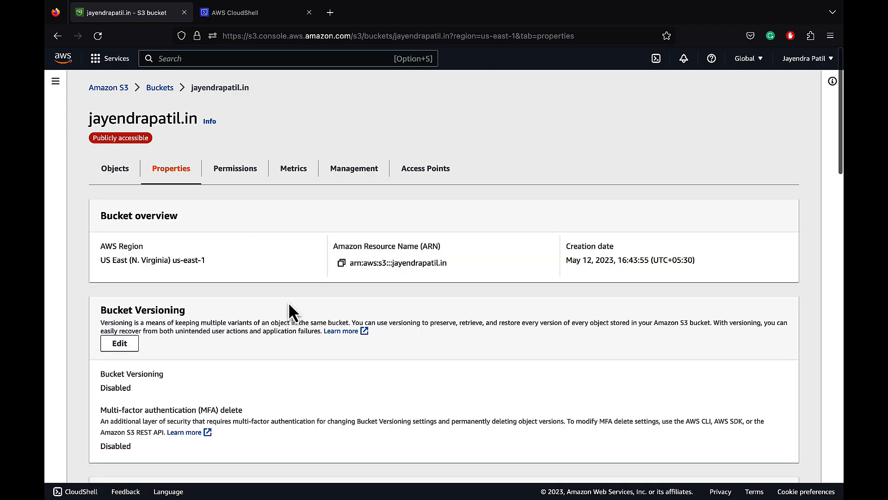
{"action": "scroll", "coordinate": [288, 302], "scroll_direction": "down", "scroll_amount": 15}
{"action": "scroll", "coordinate": [288, 302], "scroll_direction": "down", "scroll_amount": 5}
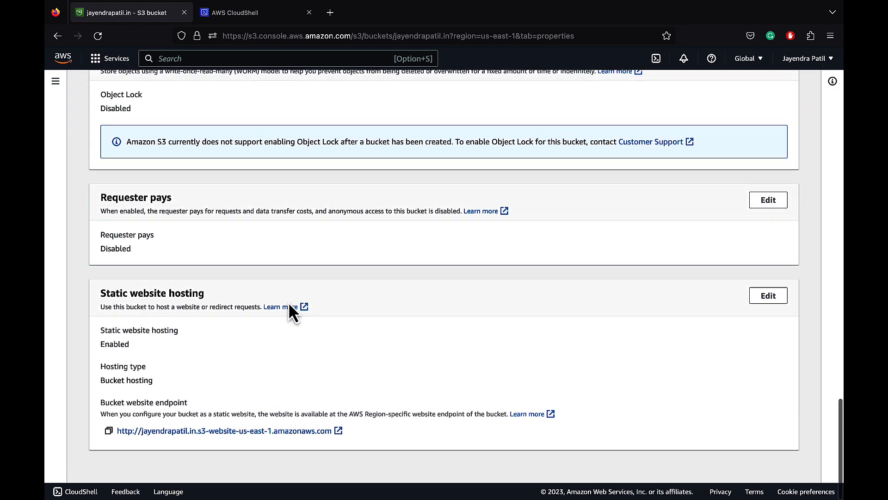
{"action": "left_click", "coordinate": [244, 433]}
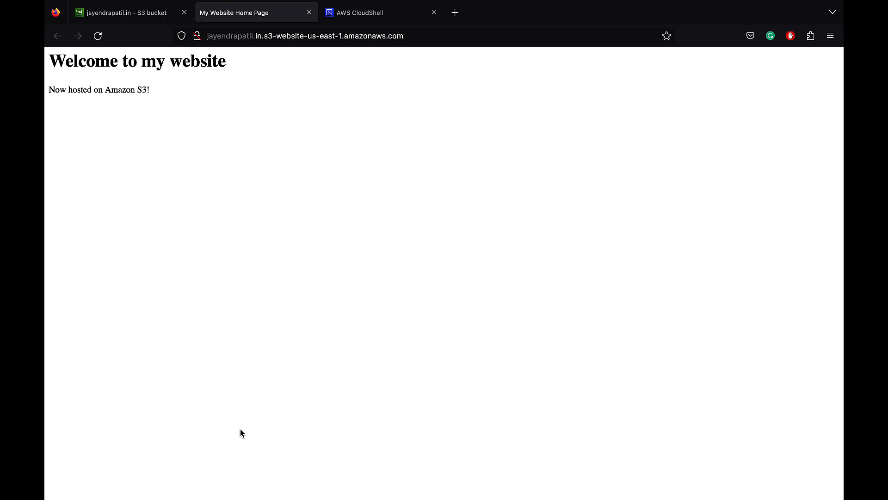
- Request the nonexistent path /aaa on the website endpoint to test the error page
{"action": "left_click", "coordinate": [452, 36]}
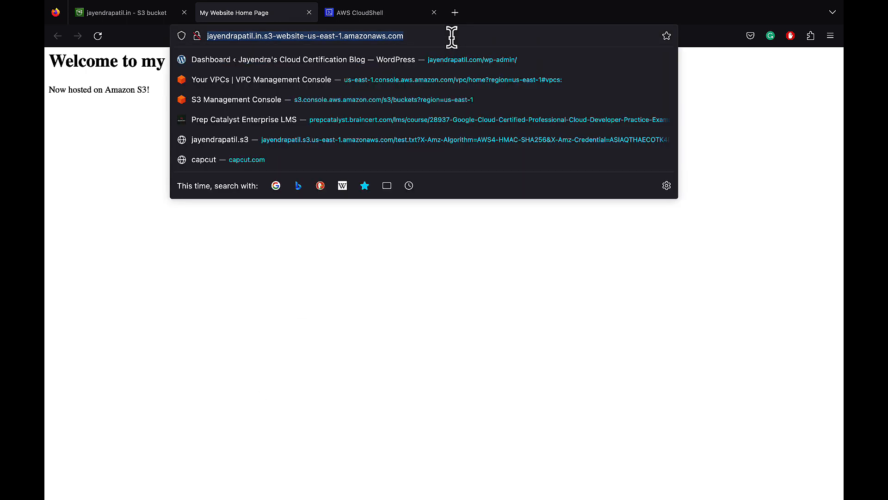
{"action": "key", "text": "Right"}
{"action": "type", "text": "/aaa"}
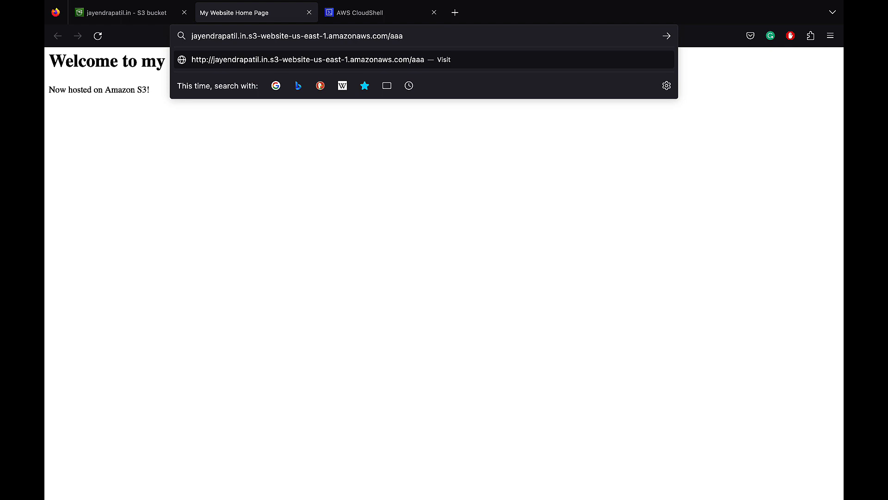
{"action": "key", "text": "Return"}
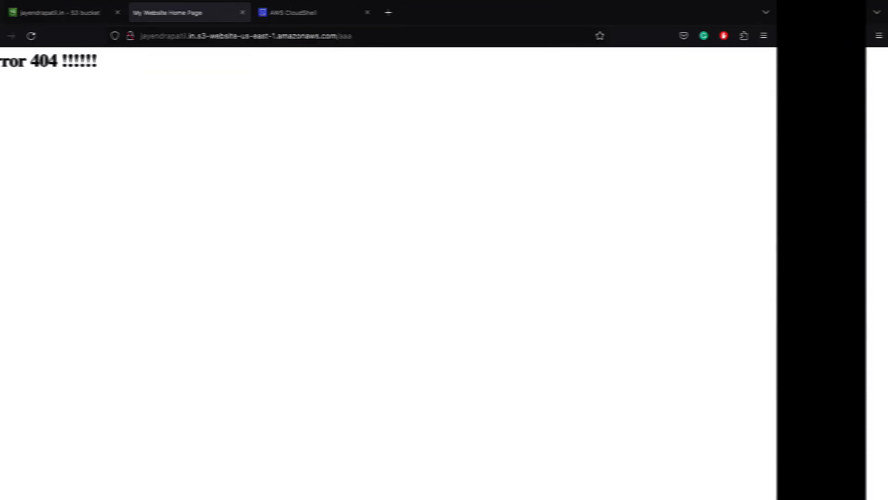
- Go back to the S3 bucket and view its list of objects
{"action": "left_click", "coordinate": [147, 17]}
{"action": "scroll", "coordinate": [218, 175], "scroll_direction": "up", "scroll_amount": 15}
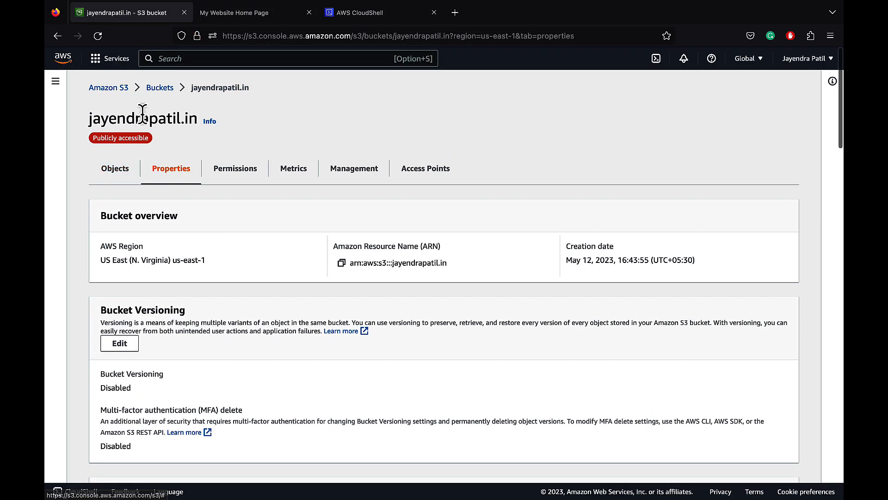
{"action": "left_click", "coordinate": [121, 170]}
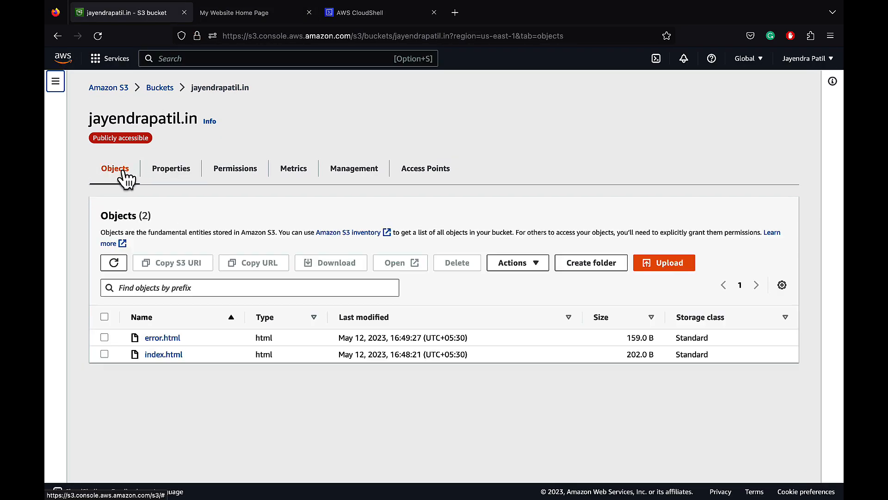
- Start a new CloudFront distribution and choose the .in S3 bucket as its origin domain
{"action": "left_click", "coordinate": [62, 64]}
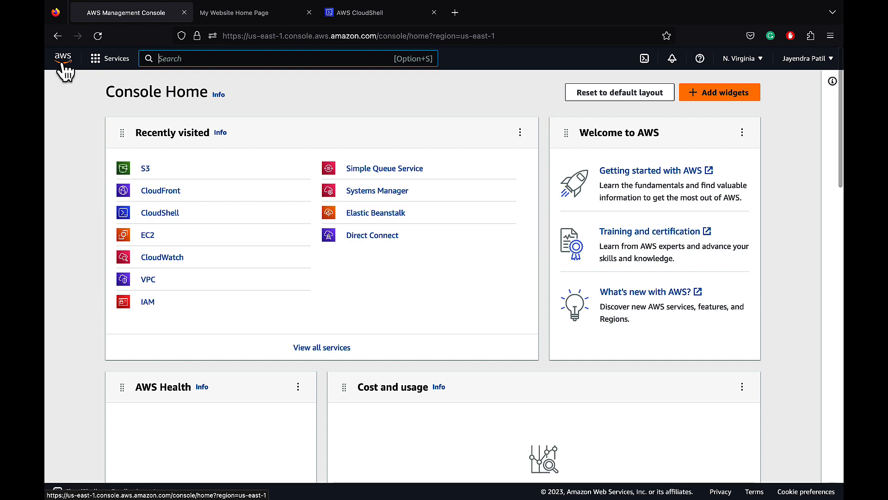
{"action": "left_click", "coordinate": [165, 190]}
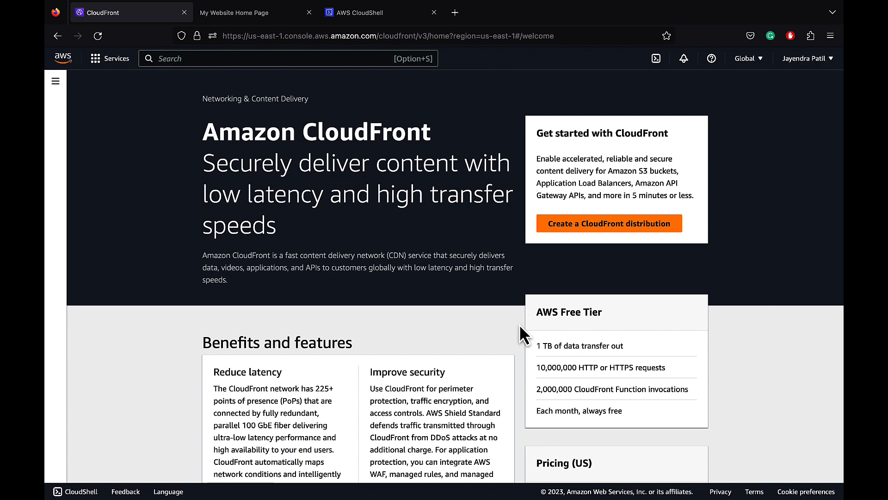
{"action": "left_click", "coordinate": [594, 225]}
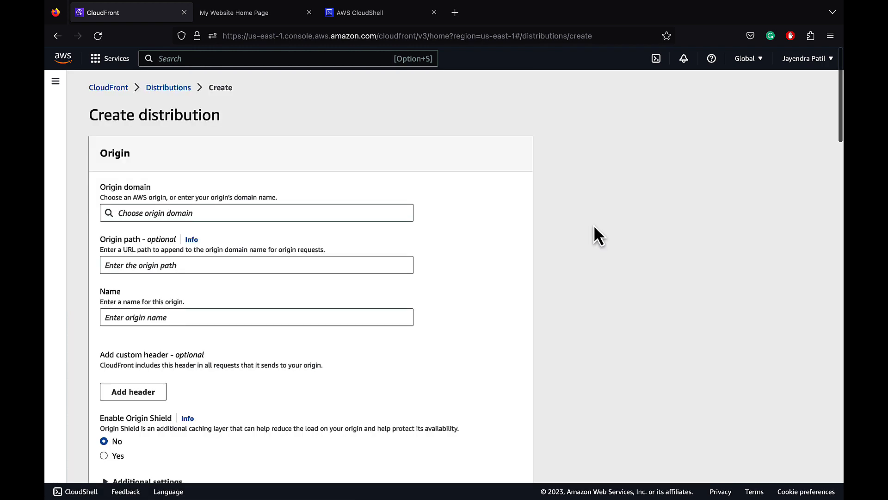
{"action": "left_click", "coordinate": [298, 213]}
{"action": "left_click", "coordinate": [273, 304]}
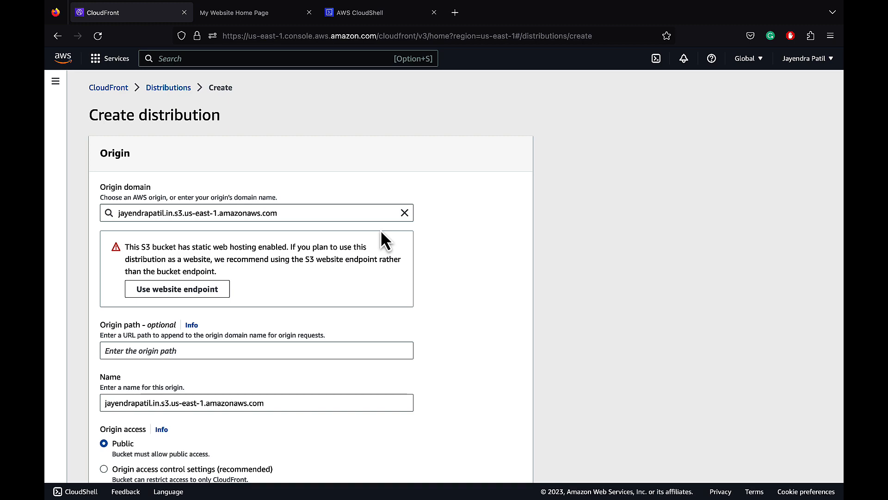
- Switch the origin to the bucket's S3 website endpoint and choose not to enable WAF security protections
{"action": "left_click", "coordinate": [185, 289]}
{"action": "scroll", "coordinate": [432, 259], "scroll_direction": "down", "scroll_amount": 10}
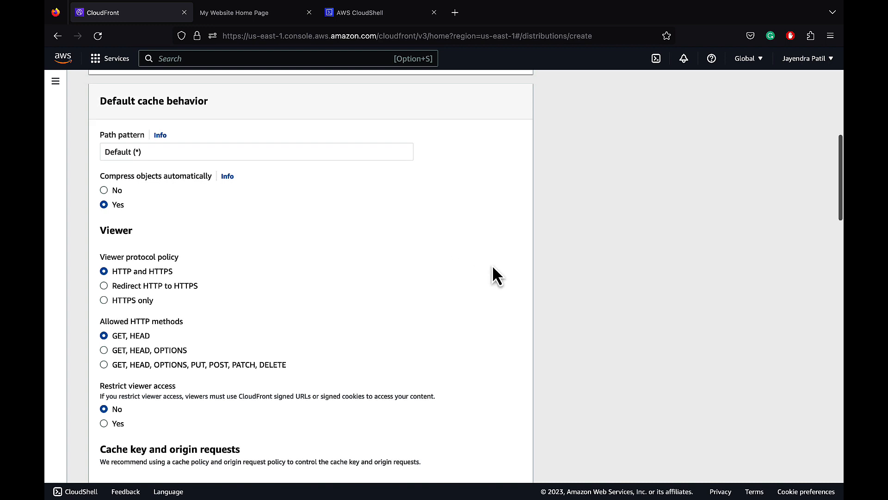
{"action": "scroll", "coordinate": [493, 269], "scroll_direction": "down", "scroll_amount": 7}
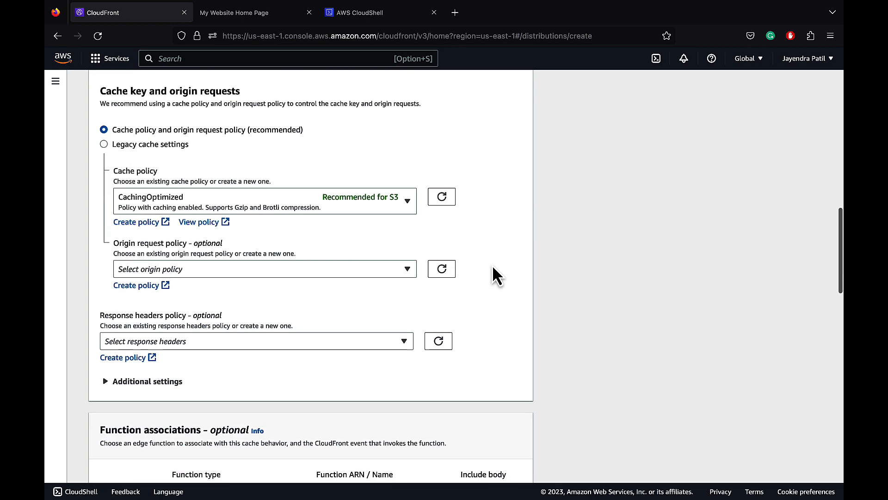
{"action": "scroll", "coordinate": [493, 267], "scroll_direction": "down", "scroll_amount": 8}
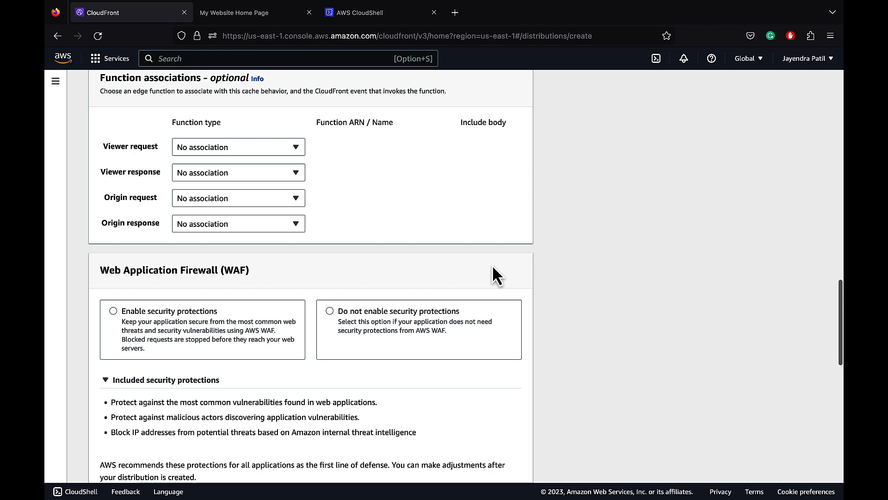
{"action": "scroll", "coordinate": [493, 268], "scroll_direction": "down", "scroll_amount": 4}
{"action": "left_click", "coordinate": [325, 140]}
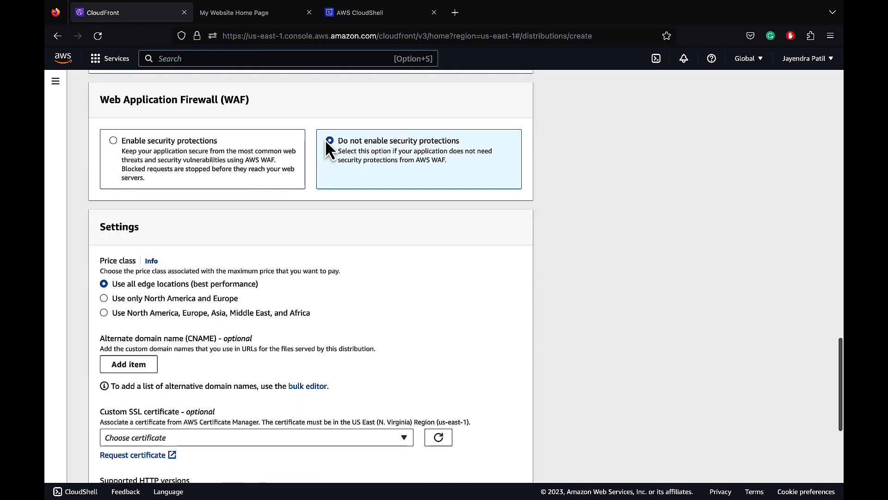
- Create the distribution with the remaining settings at their defaults and dismiss the feedback request banner
{"action": "scroll", "coordinate": [570, 199], "scroll_direction": "down", "scroll_amount": 3}
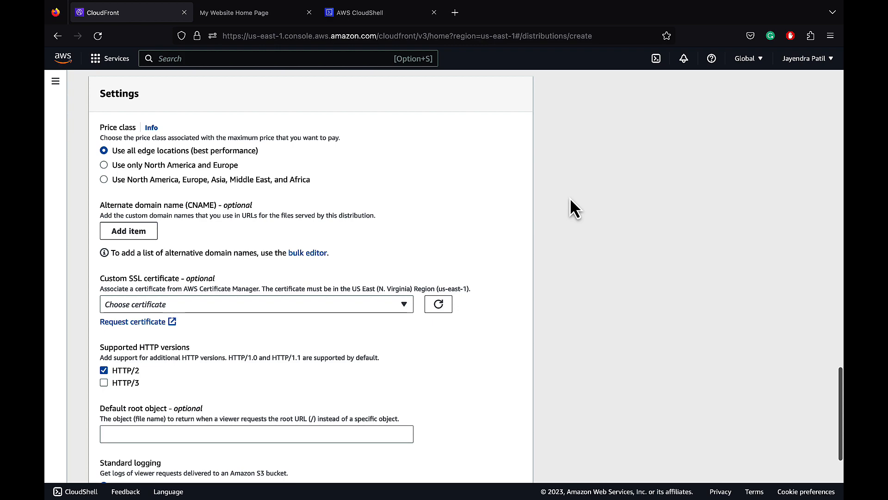
{"action": "scroll", "coordinate": [571, 200], "scroll_direction": "down", "scroll_amount": 4}
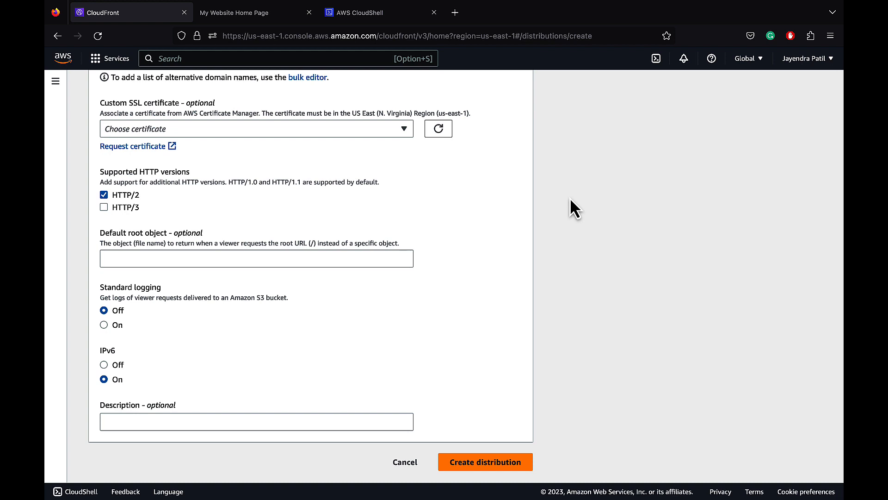
{"action": "left_click", "coordinate": [491, 463]}
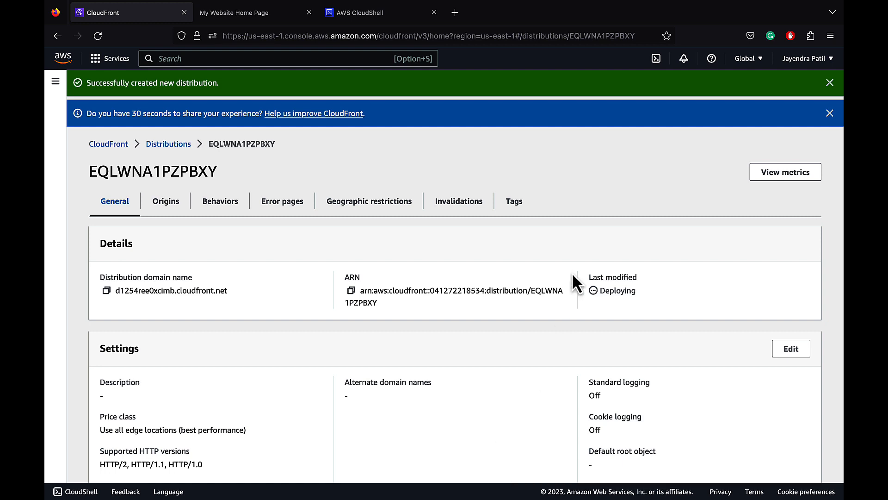
{"action": "left_click", "coordinate": [830, 113]}
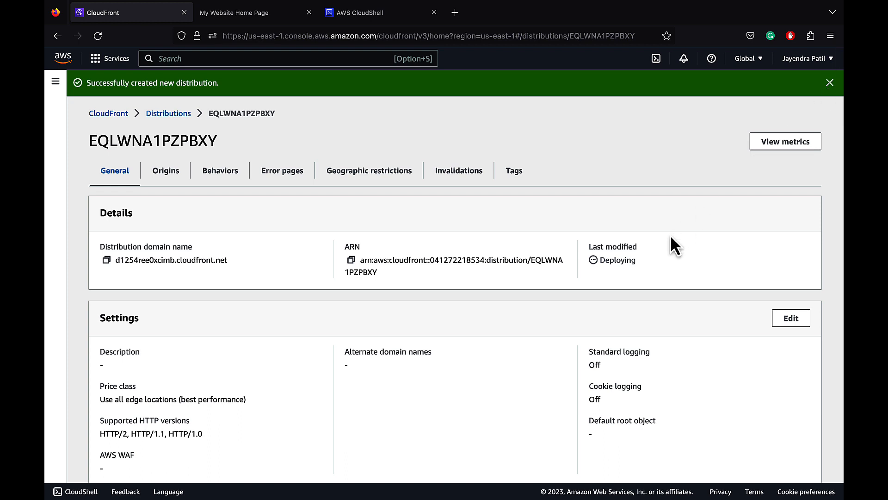
- Go to the list of CloudFront distributions and refresh it to check the new distribution's deployment status
{"action": "left_click", "coordinate": [168, 114]}
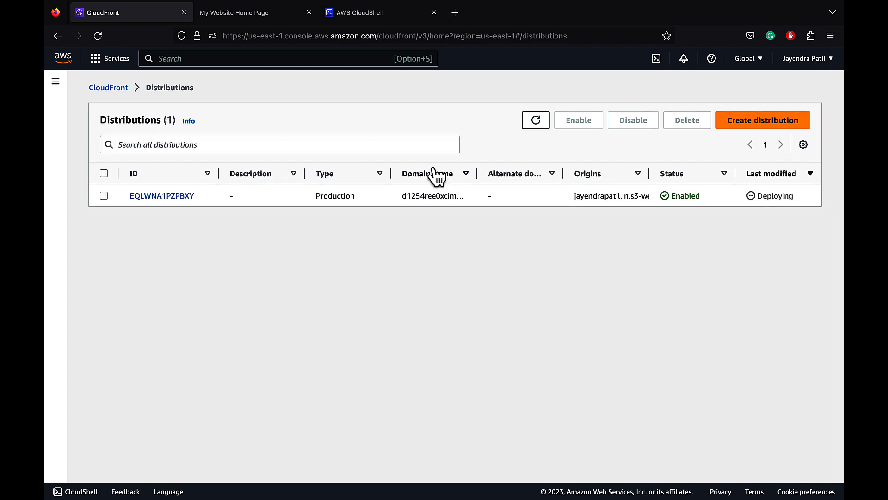
{"action": "left_click", "coordinate": [538, 123]}
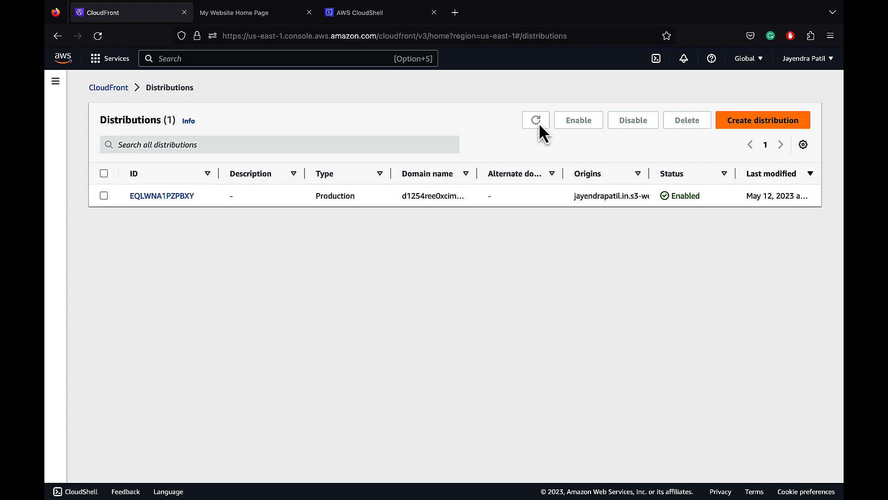
{"action": "left_click", "coordinate": [539, 123]}
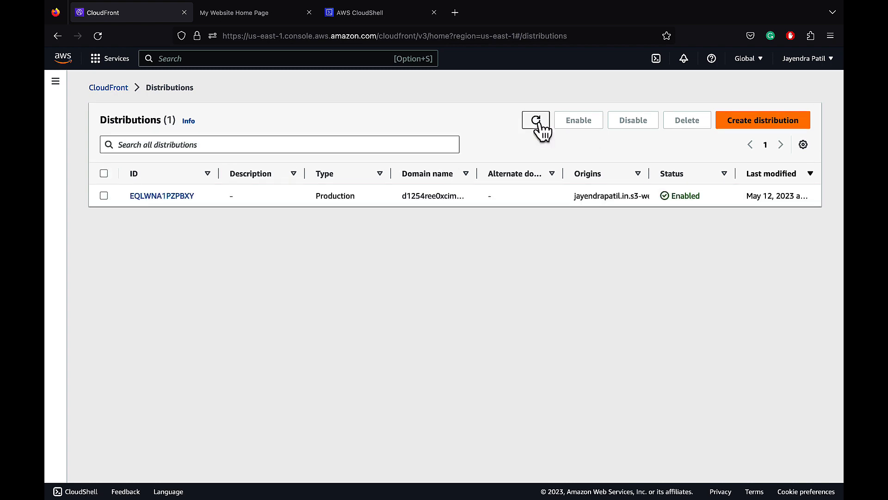
- Copy the new distribution's domain name from its details and load it in a new browser tab to test the site
{"action": "left_click", "coordinate": [162, 196]}
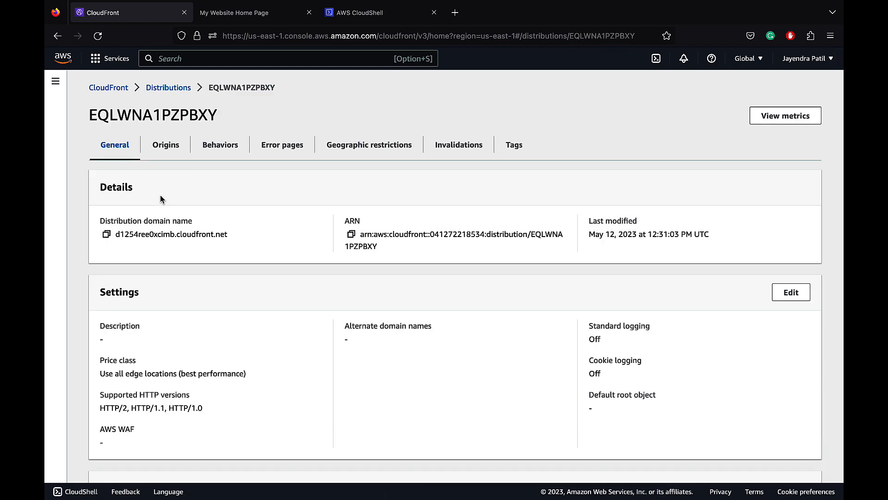
{"action": "left_click", "coordinate": [107, 234]}
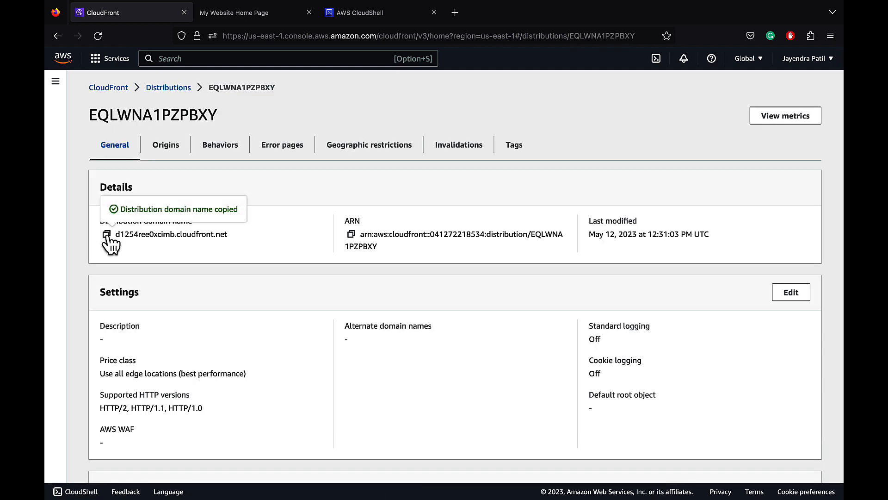
{"action": "left_click", "coordinate": [455, 13]}
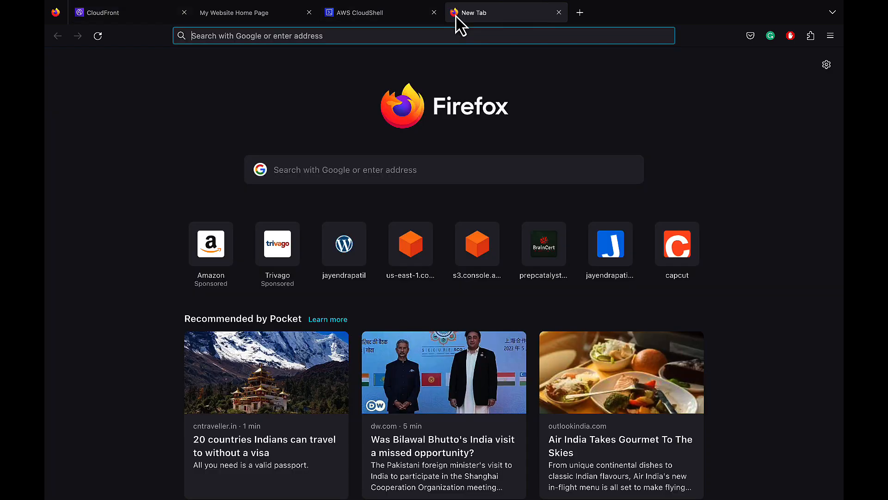
{"action": "key", "text": "super+v"}
{"action": "key", "text": "Return"}
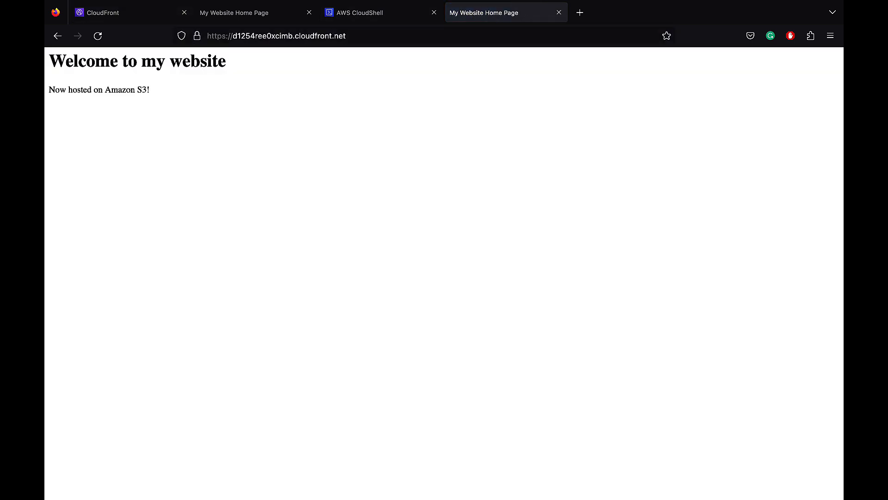